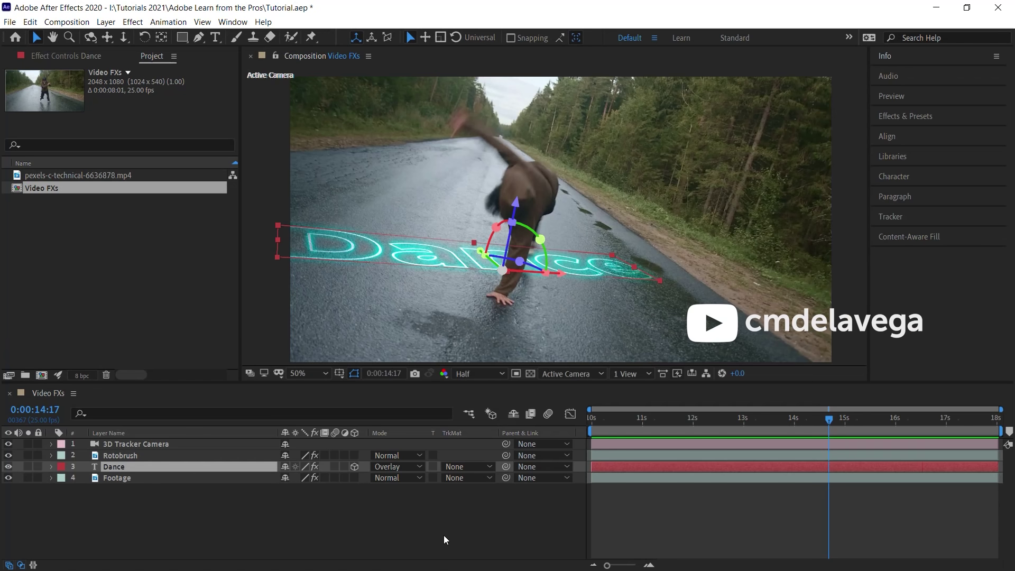
With nothing selected, create a comp-sized ellipse shape layer from the Ellipse Tool
left_click(441, 531)
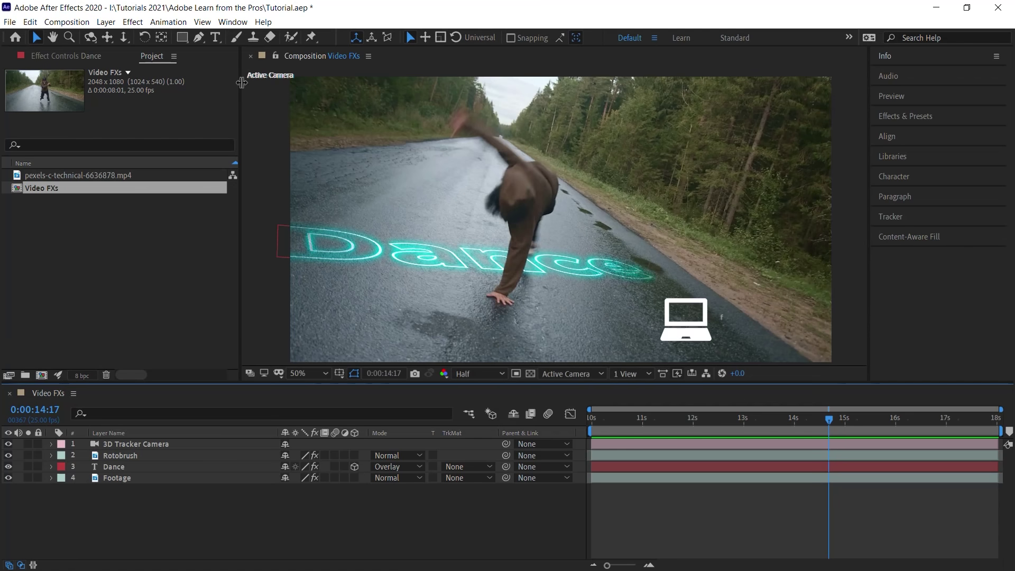
left_click_drag(186, 41, 274, 68)
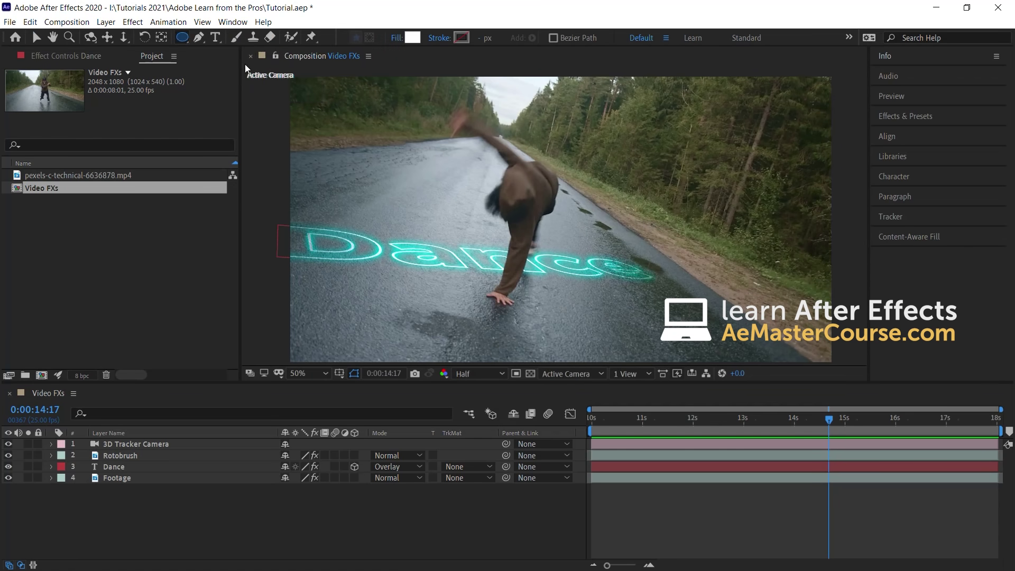
double_click(183, 37)
key("v")
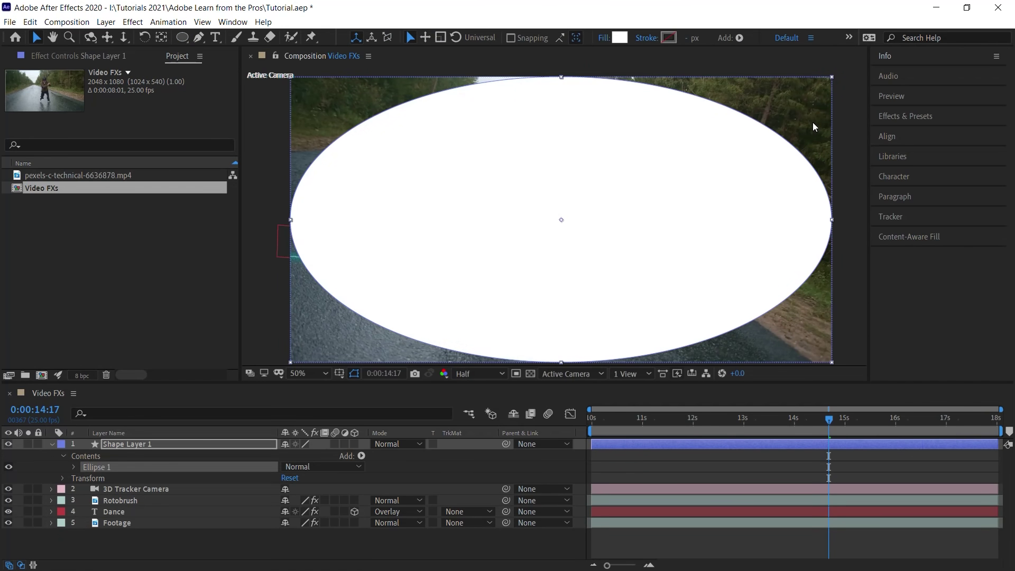
Give the ellipse no fill and a white 8 px stroke
left_click(604, 38)
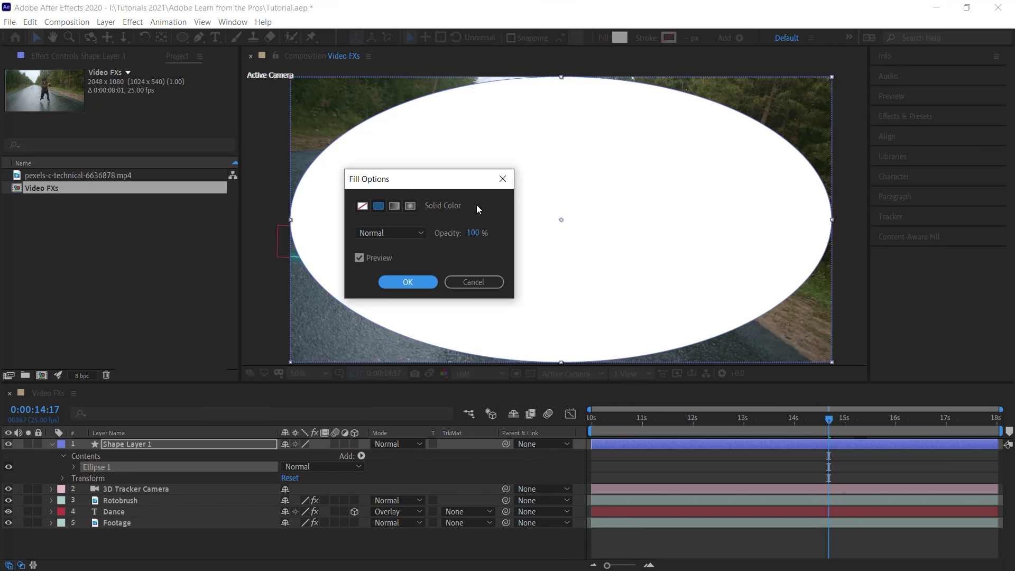
left_click(362, 206)
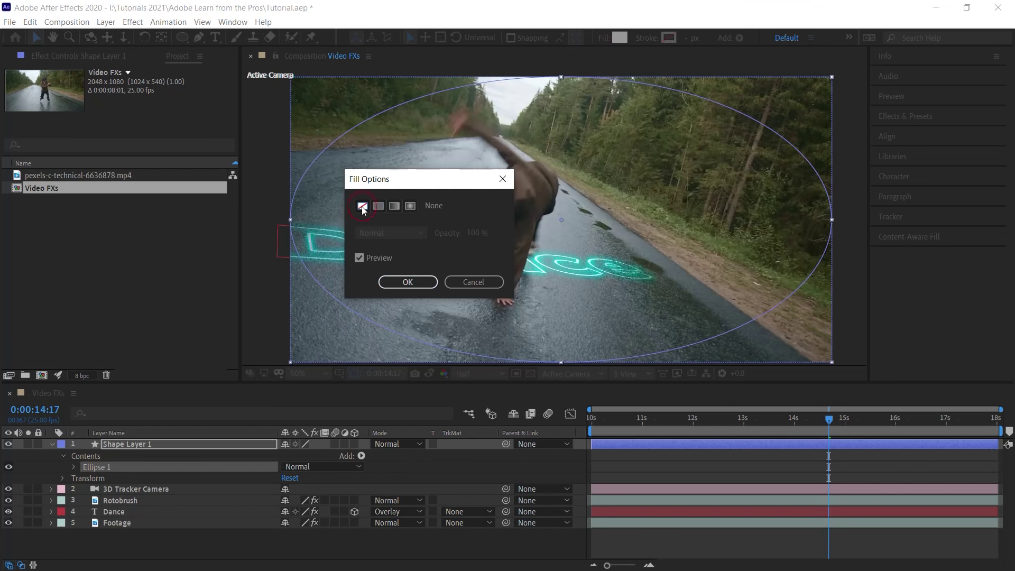
left_click(407, 281)
left_click(668, 38)
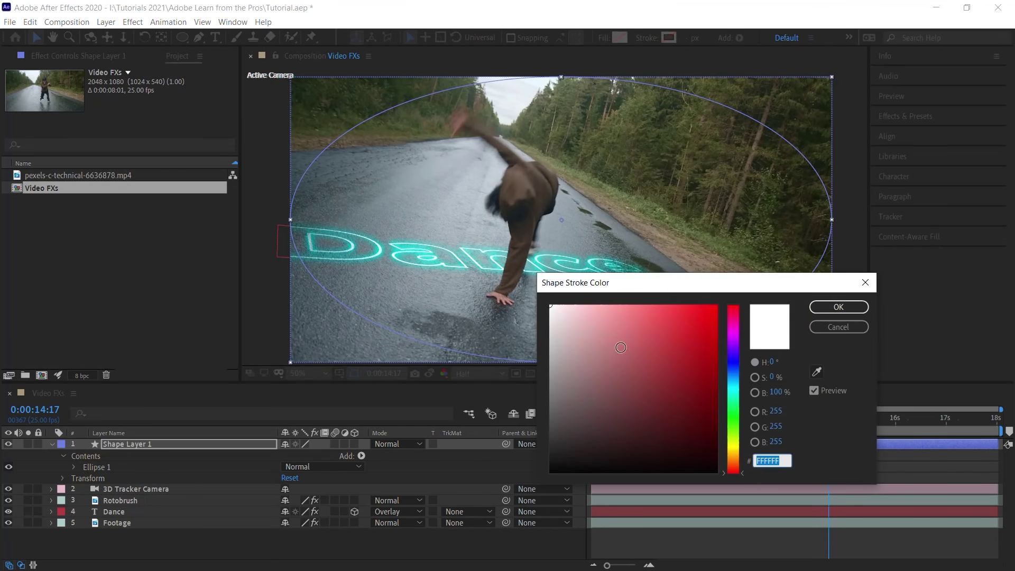
left_click(853, 306)
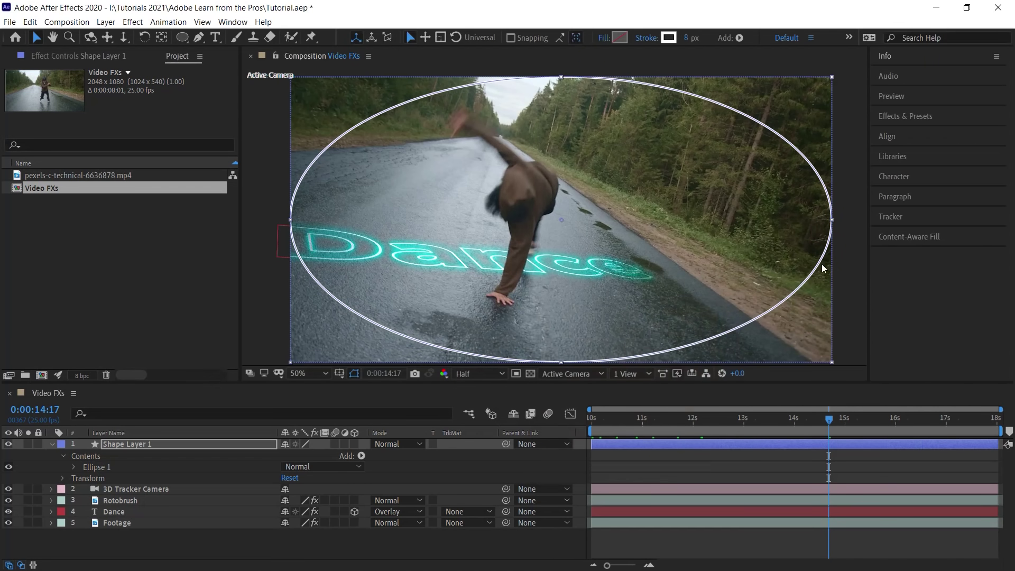
left_click(691, 38)
key("Return")
Rename the shape layer 'Circle', solo it, and set the current time to 0:00:10:00
left_click(153, 449)
key("Return")
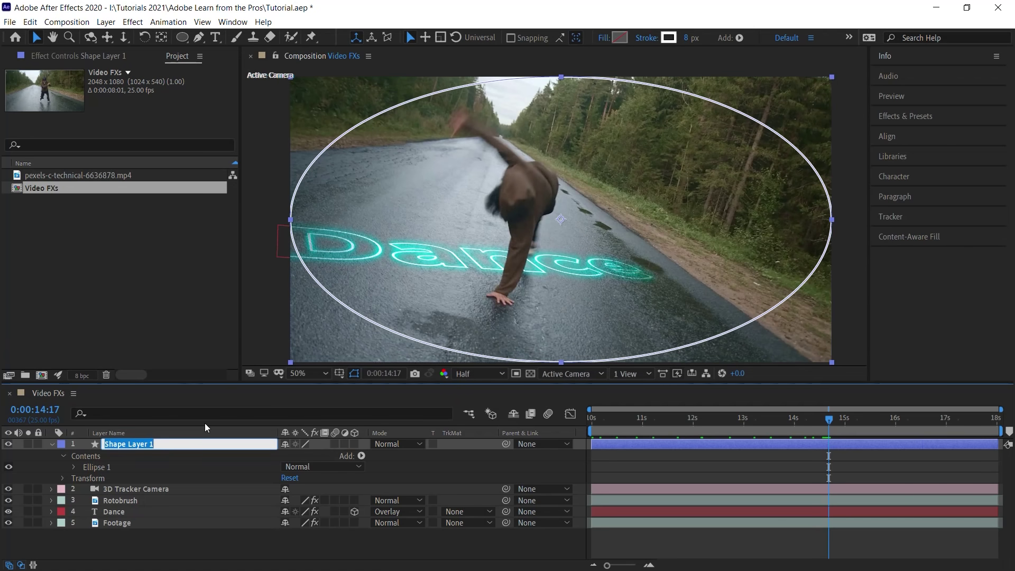
type("Circle")
key("Return")
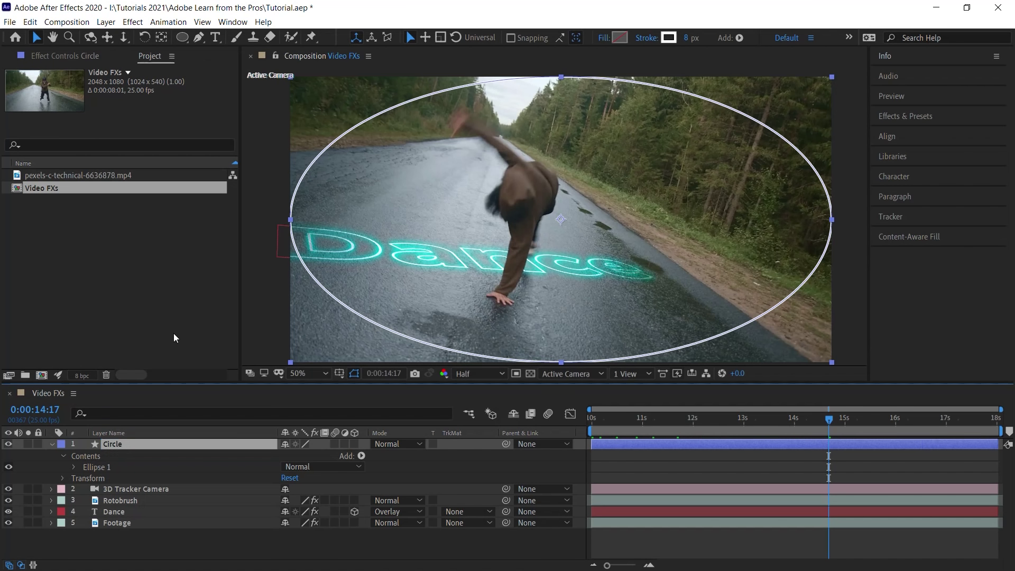
left_click(26, 443)
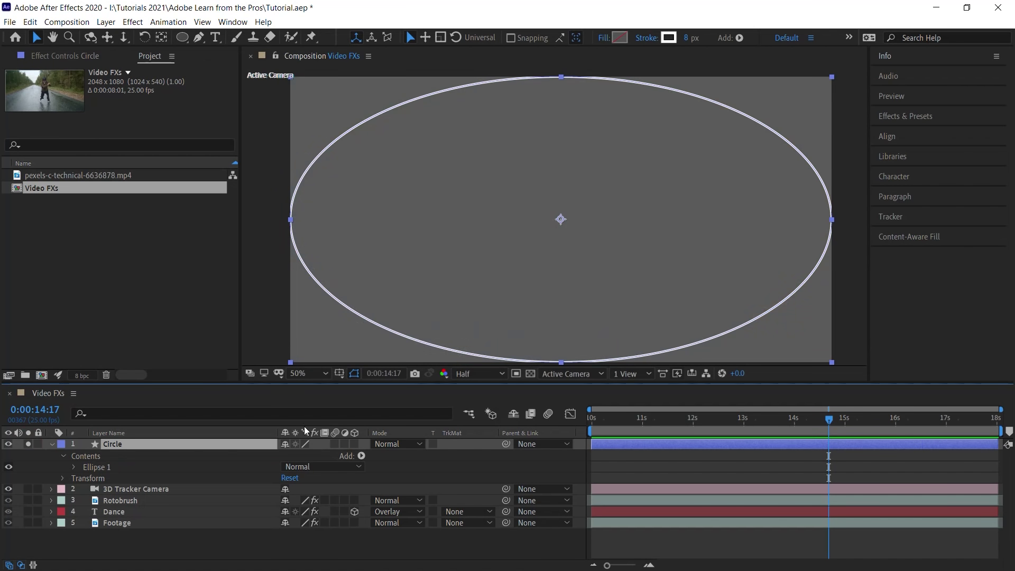
left_click_drag(828, 418, 502, 436)
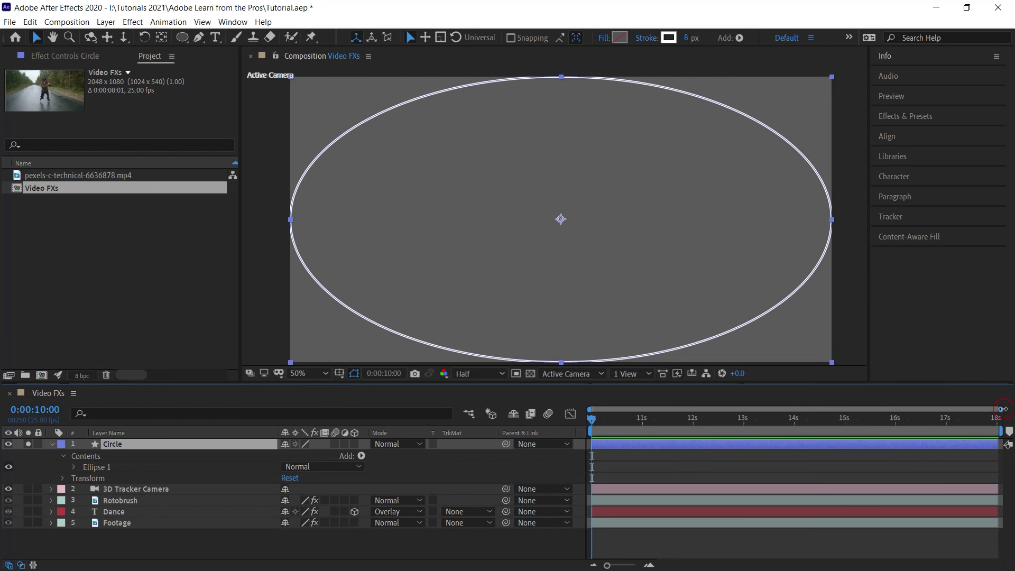
left_click_drag(1000, 409, 666, 412)
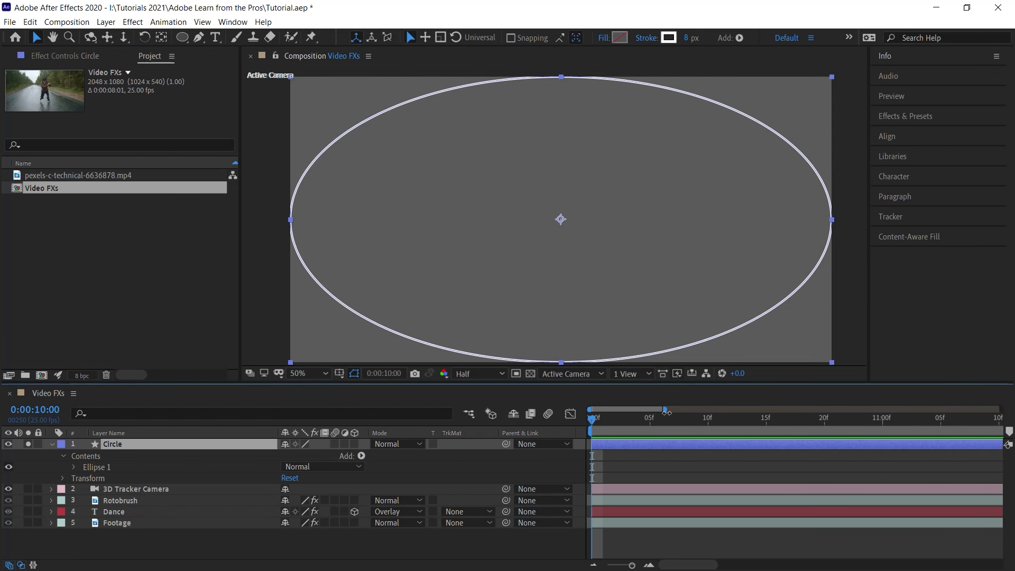
Set the Ellipse Path 1 Size to 500 × 500 with proportions constrained
left_click(108, 466)
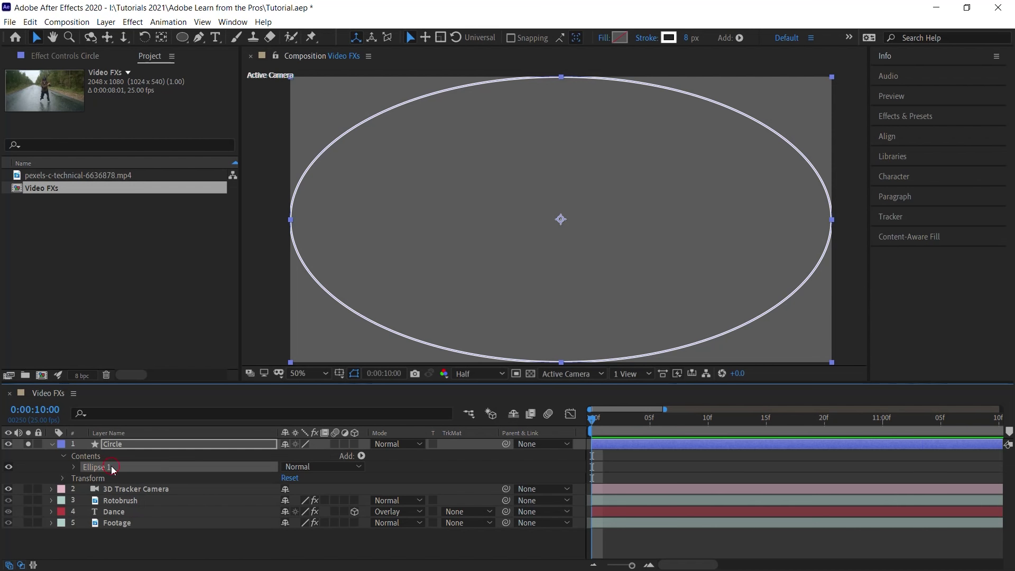
left_click(75, 466)
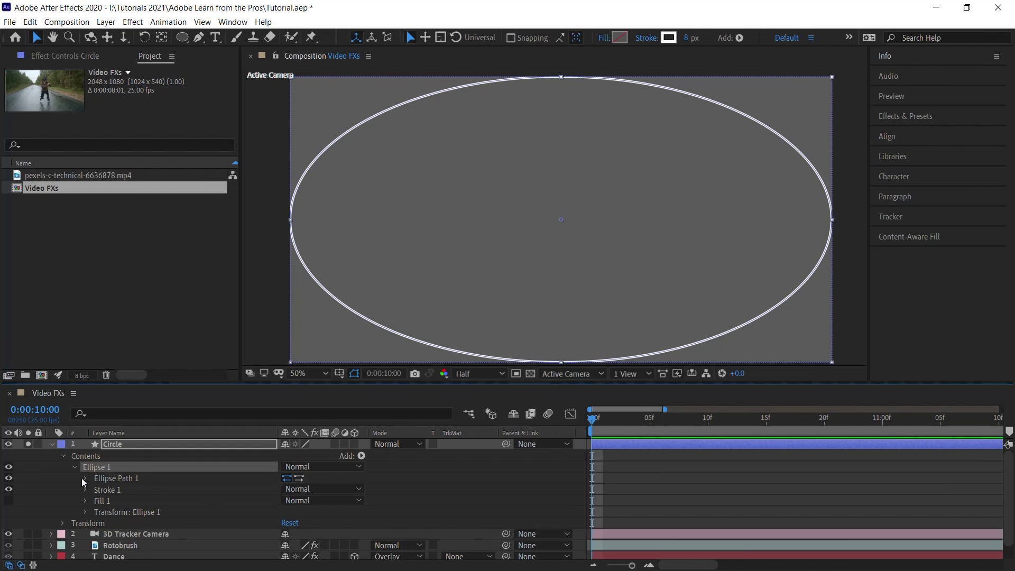
left_click(121, 478)
left_click(85, 477)
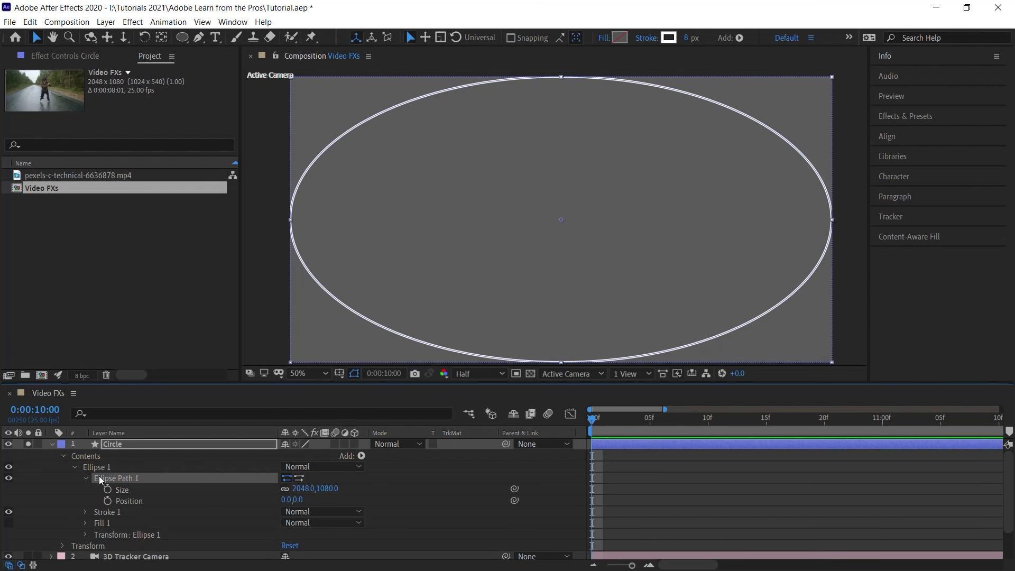
left_click(125, 490)
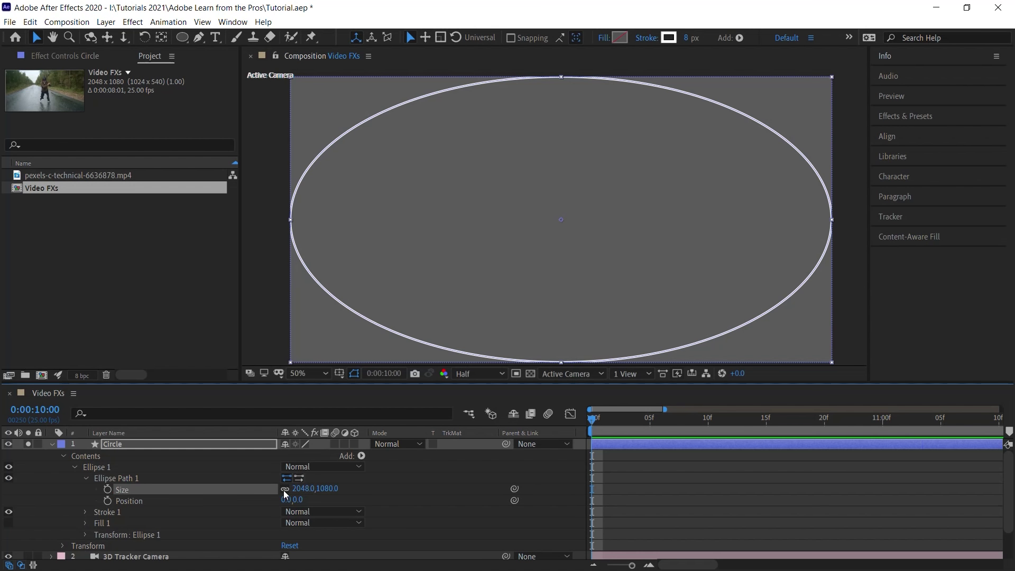
left_click(304, 488)
type("500")
key("Tab")
type("500")
key("Return")
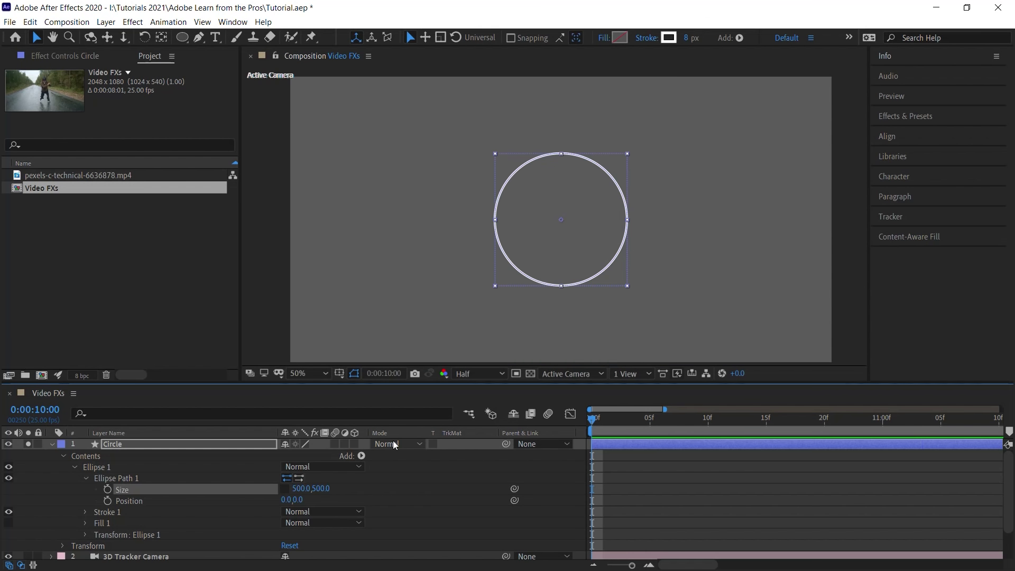
left_click(283, 488)
Add Size keyframes at 10:00, 10:05, 10:20 and 11:00
left_click(107, 489)
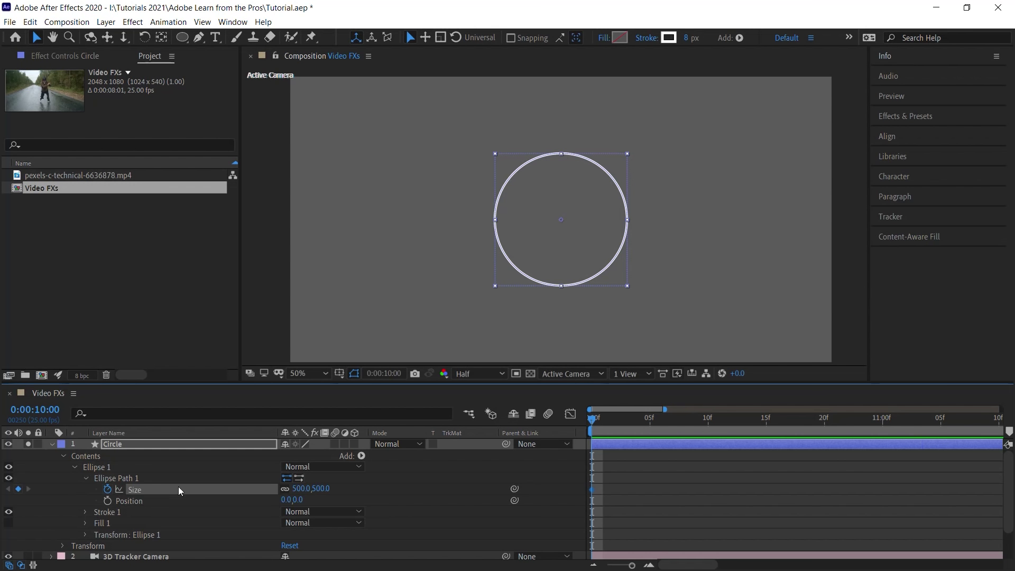
left_click_drag(592, 417, 648, 421)
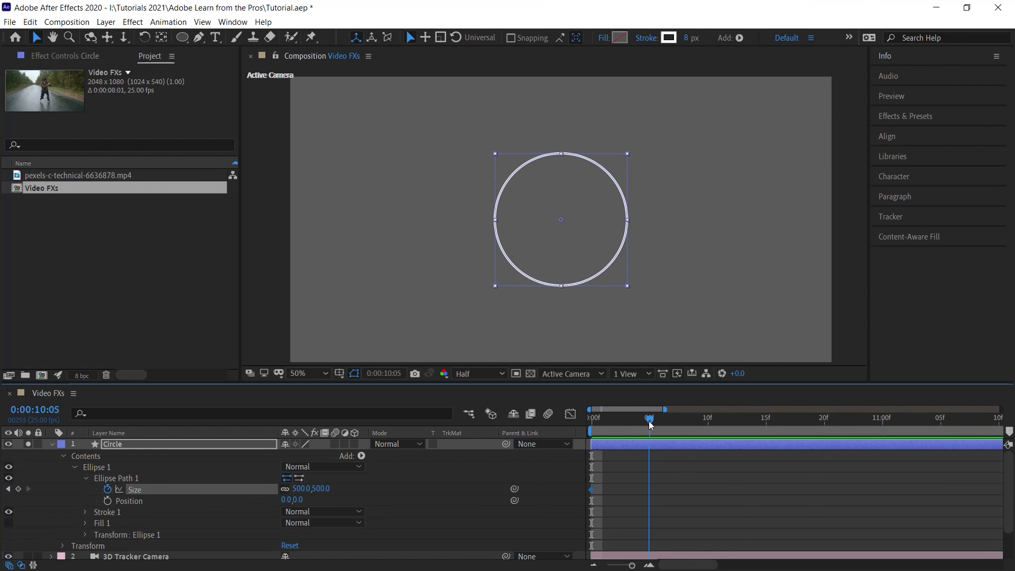
left_click(18, 489)
left_click_drag(656, 426, 882, 424)
left_click(18, 489)
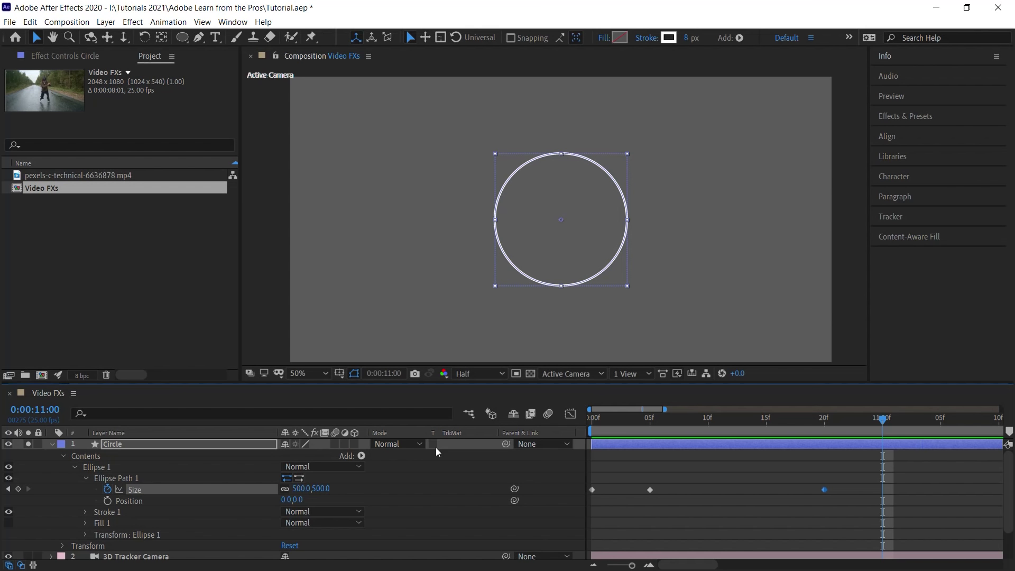
left_click(18, 489)
Set the Size to 0 at the 11:00 and 10:00 keyframes
left_click(321, 488)
type("0")
key("Return")
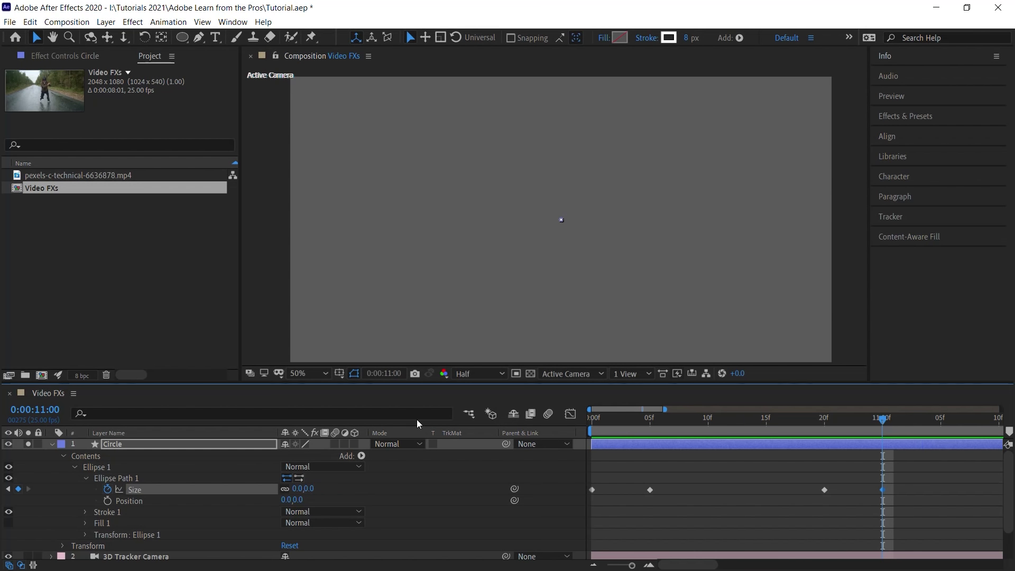
left_click_drag(877, 422, 583, 478)
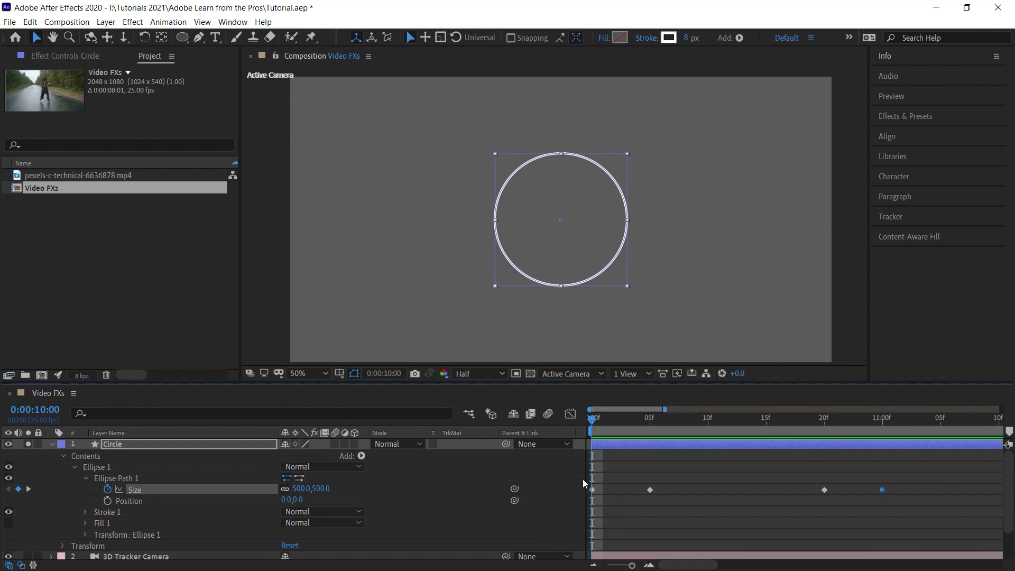
left_click(606, 488)
left_click(360, 487)
left_click(321, 488)
type("0")
key("Return")
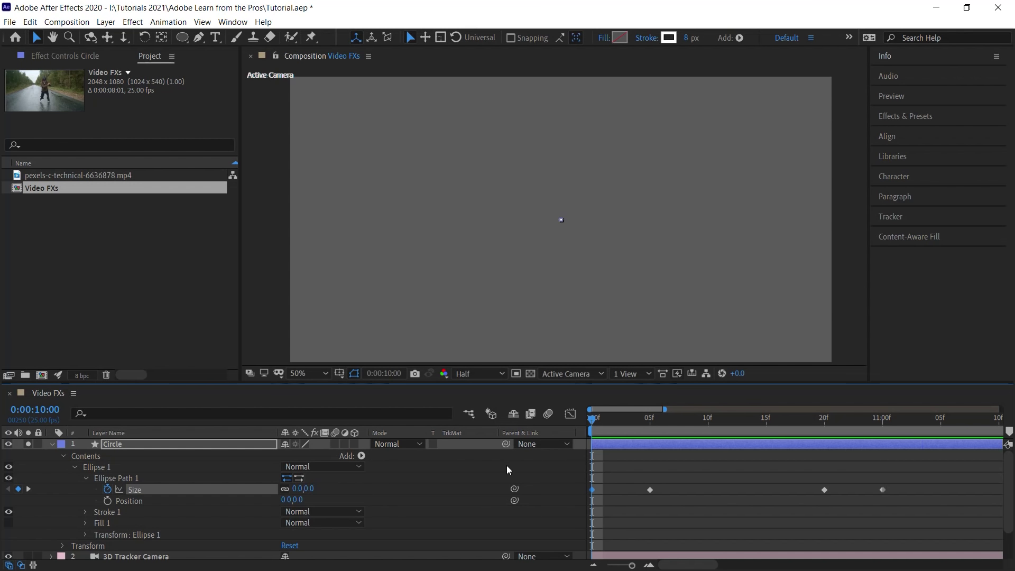
Preview the grow-and-shrink animation and check the 10:05 and 10:20 keyframes
key("space")
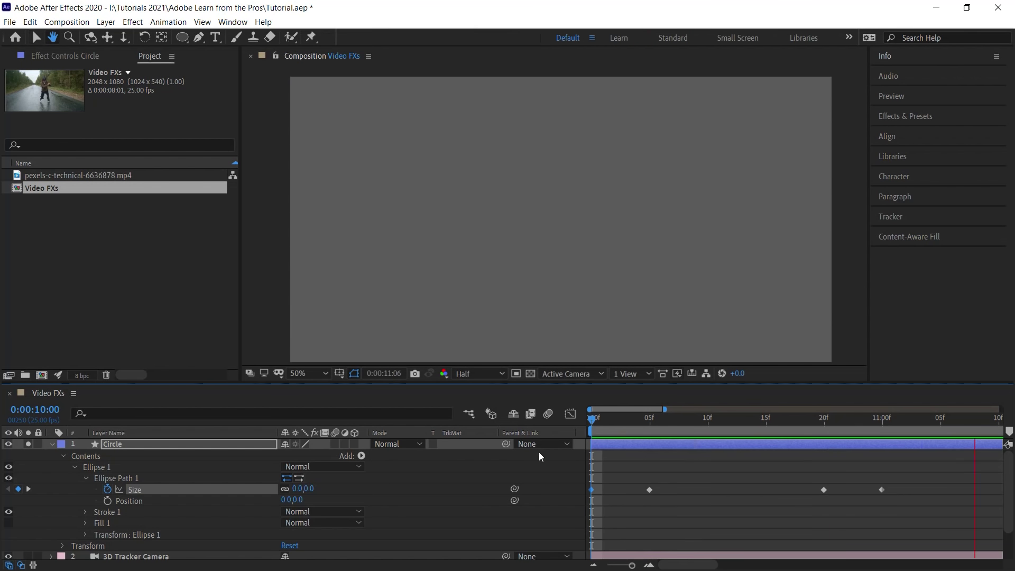
key("space")
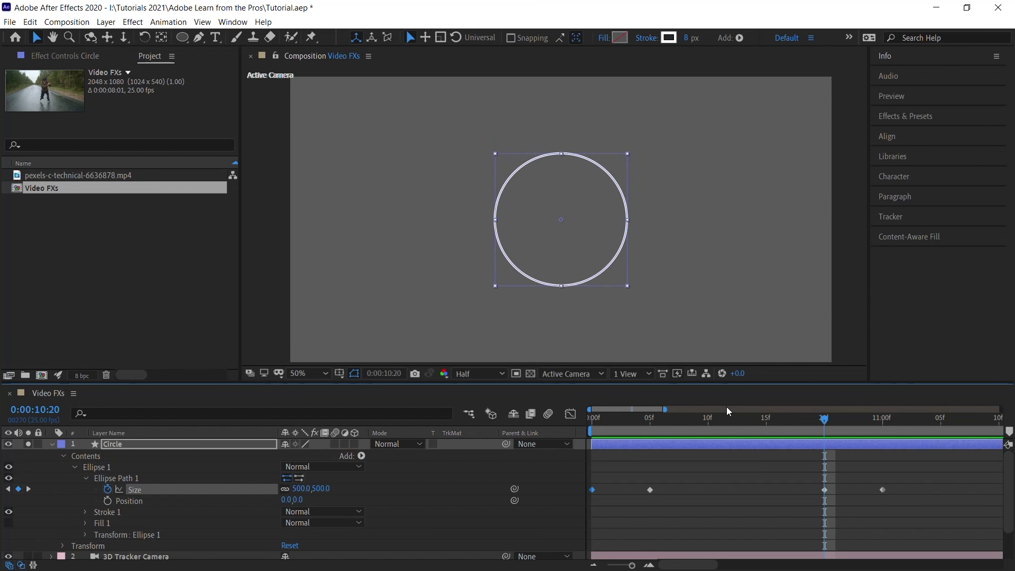
left_click(649, 420)
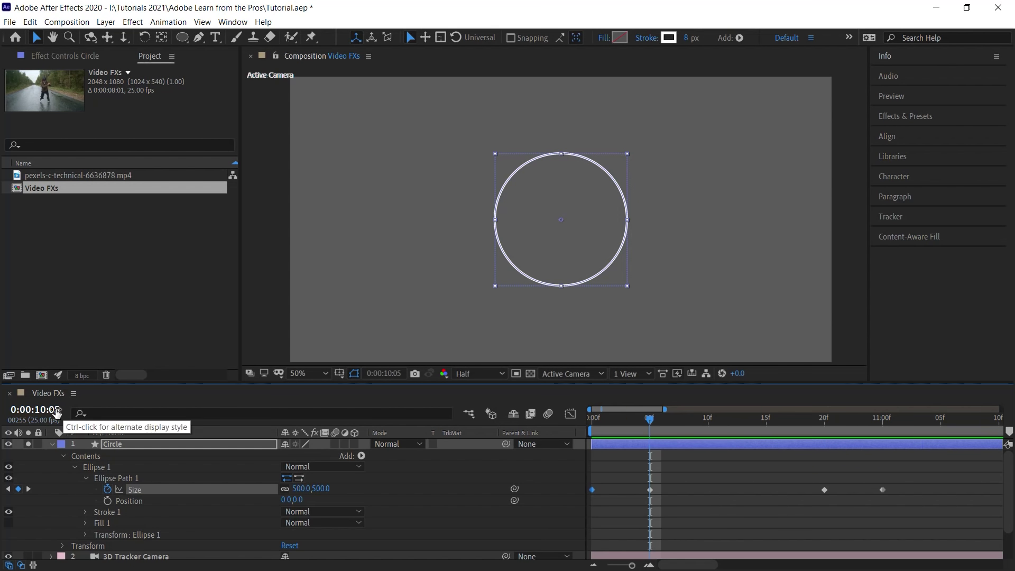
left_click(824, 423)
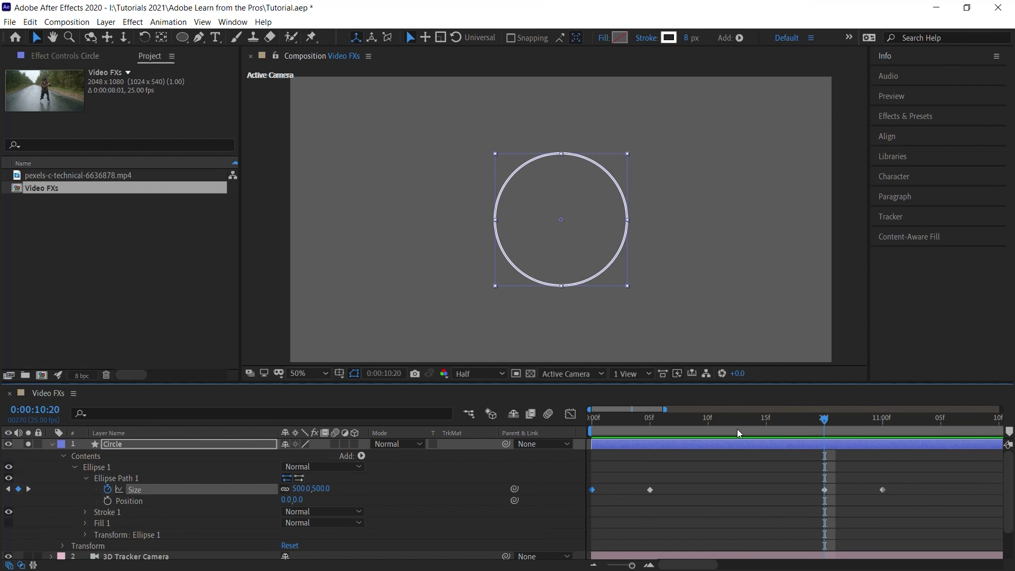
left_click_drag(824, 421, 653, 429)
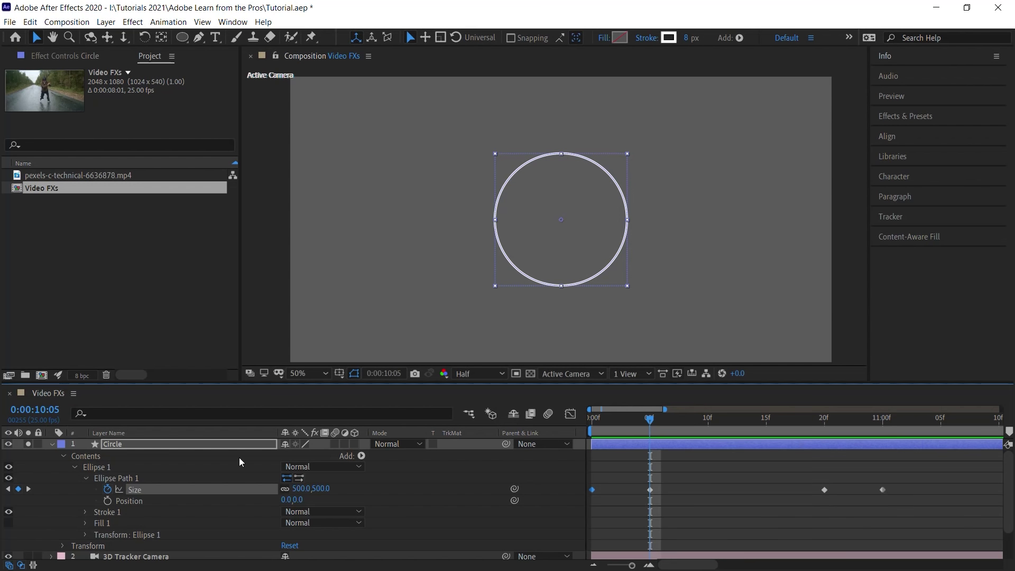
Add an Offset Paths operation to the ellipse with 3 copies
left_click(136, 479)
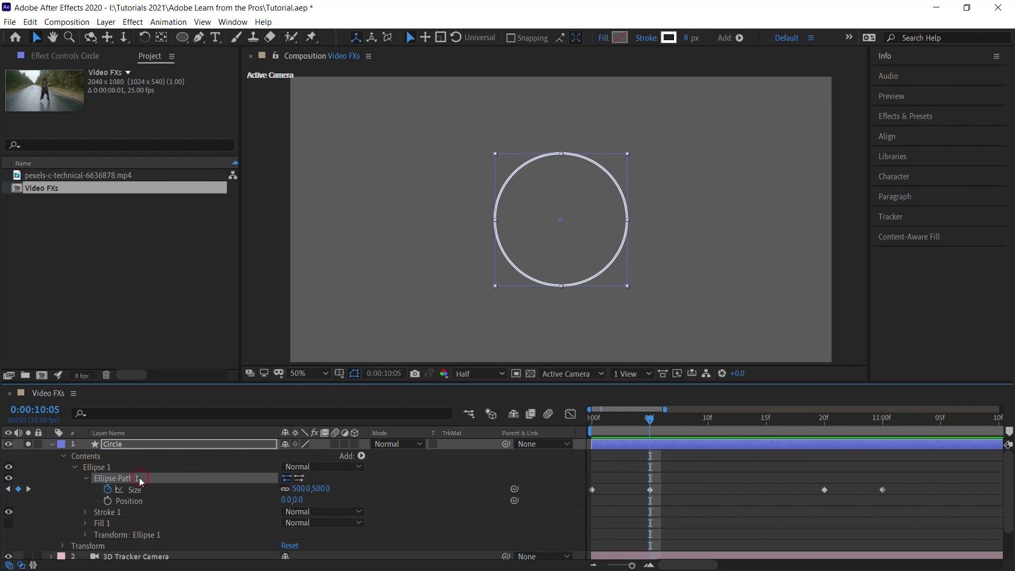
left_click(361, 456)
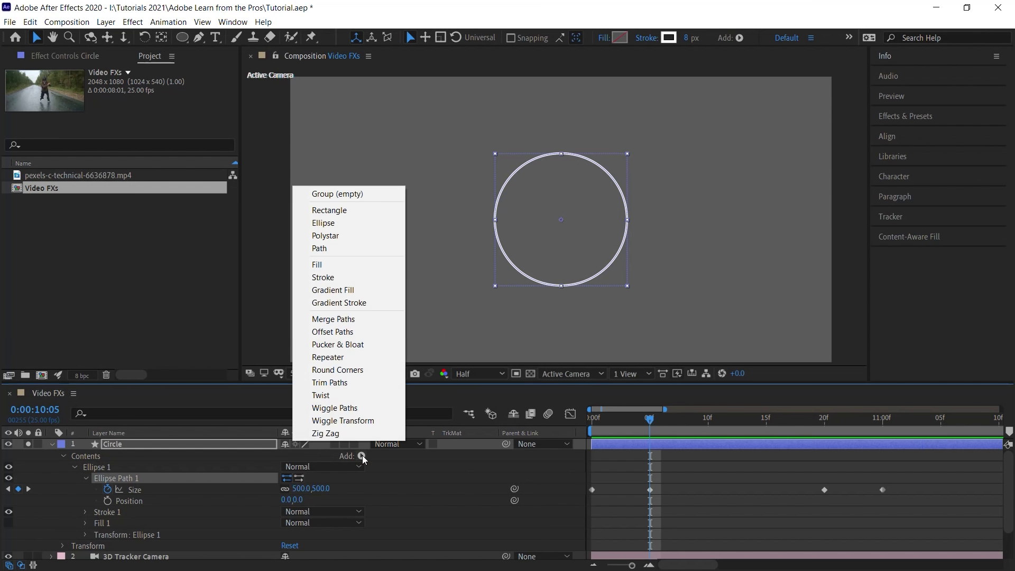
left_click(365, 333)
left_click(85, 512)
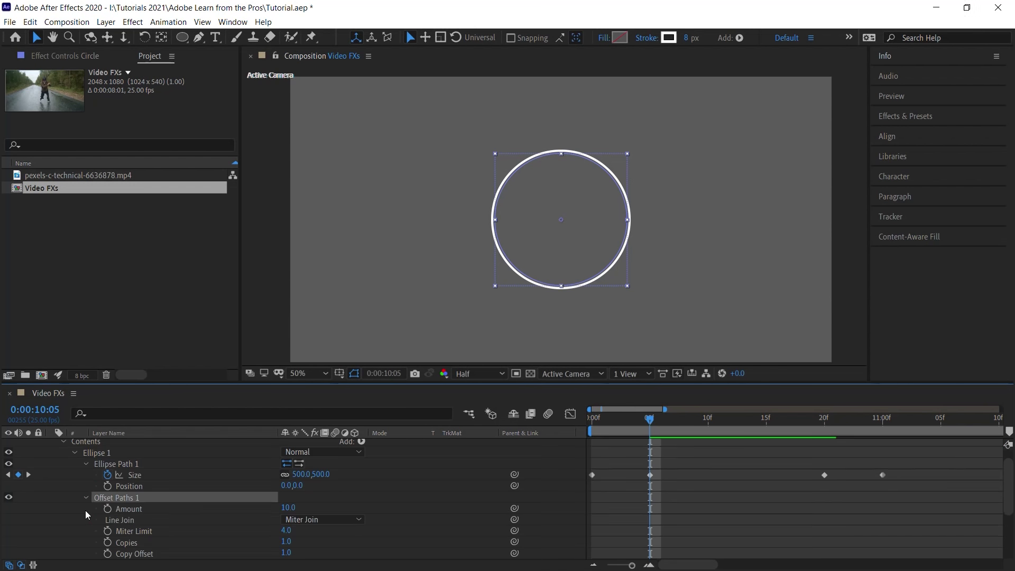
left_click(164, 542)
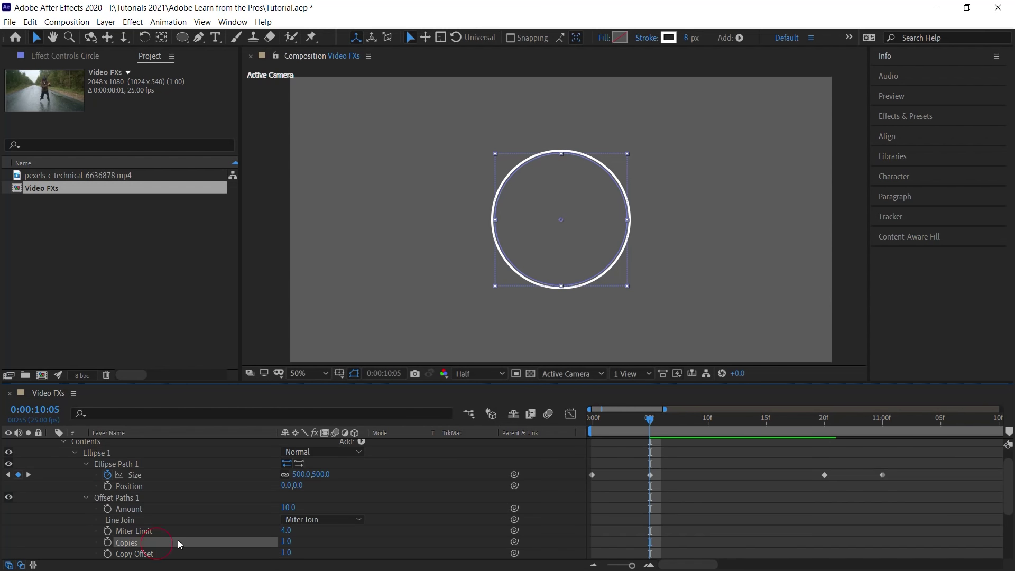
left_click(286, 541)
type("3")
key("Return")
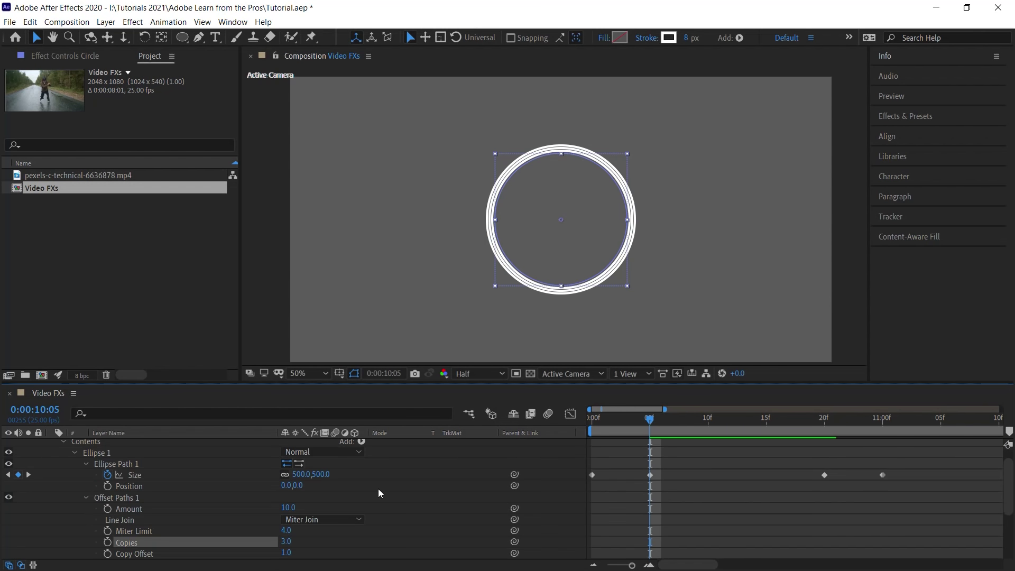
Keyframe the Offset Amount at 0 at 10:05
left_click(135, 509)
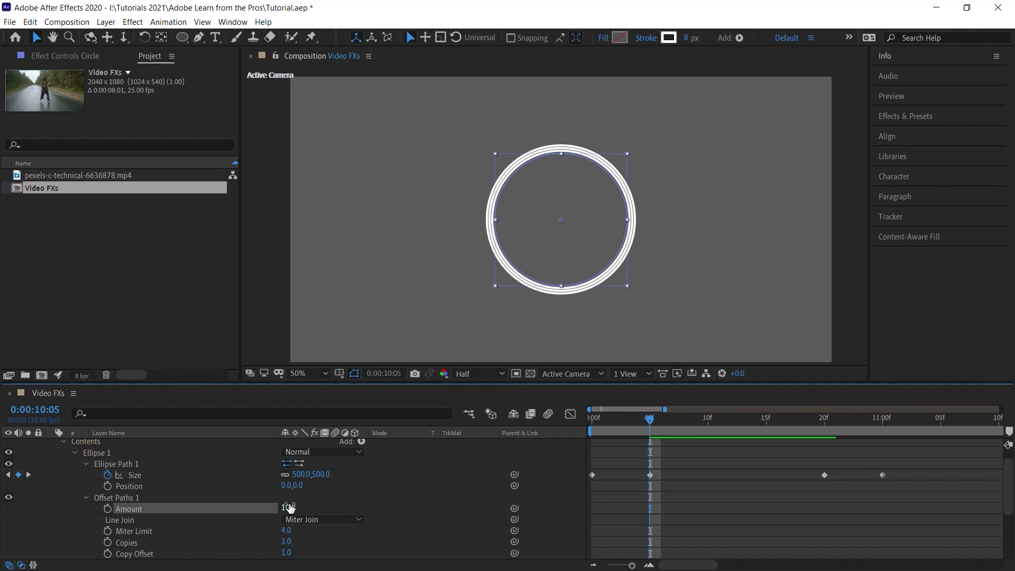
left_click_drag(288, 507, 315, 509)
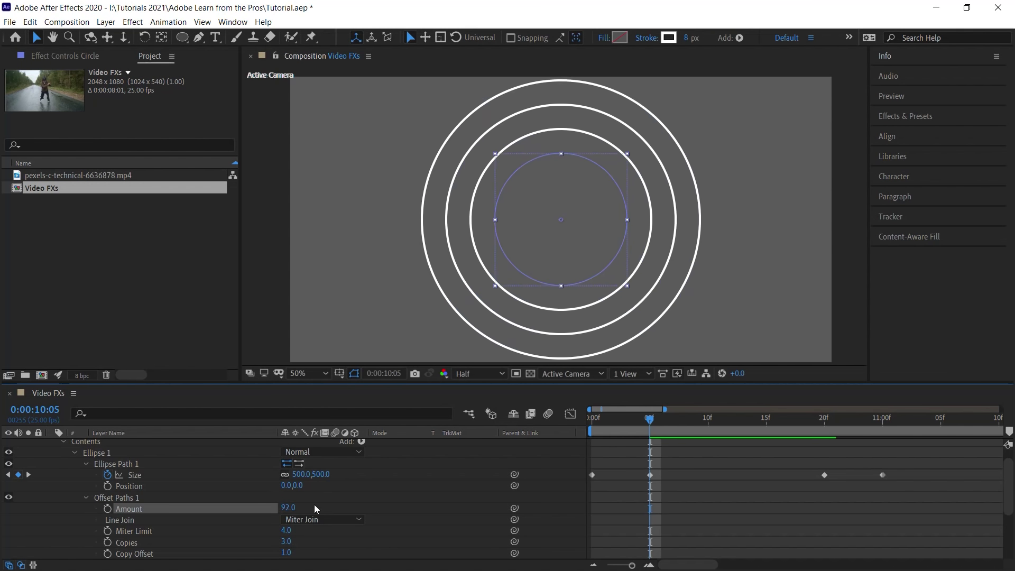
left_click(107, 508)
left_click(299, 506)
type("0")
key("Return")
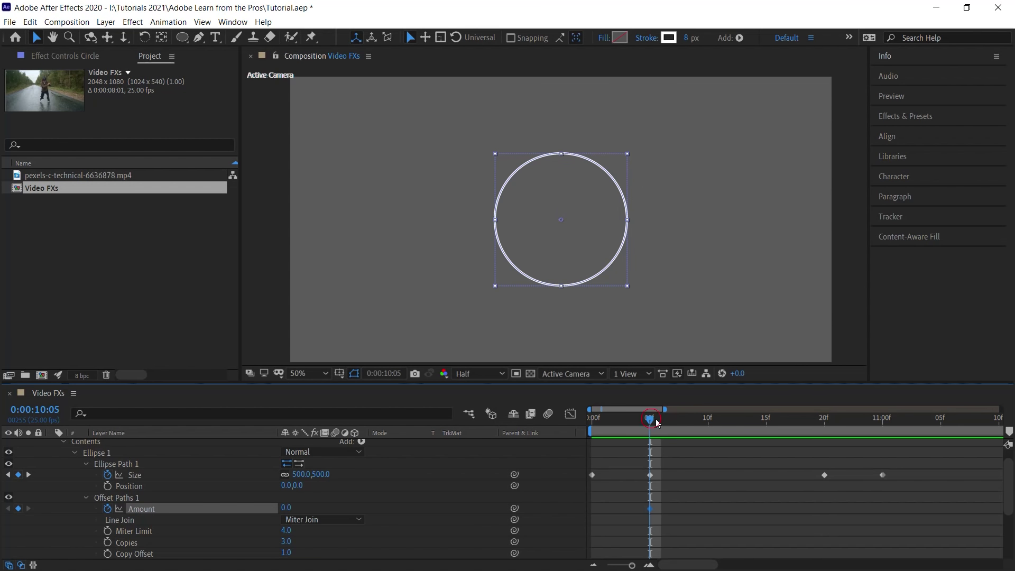
Keyframe Amount 100 at 10:12 and 0 at 10:20, then preview the rings
left_click_drag(657, 423, 729, 420)
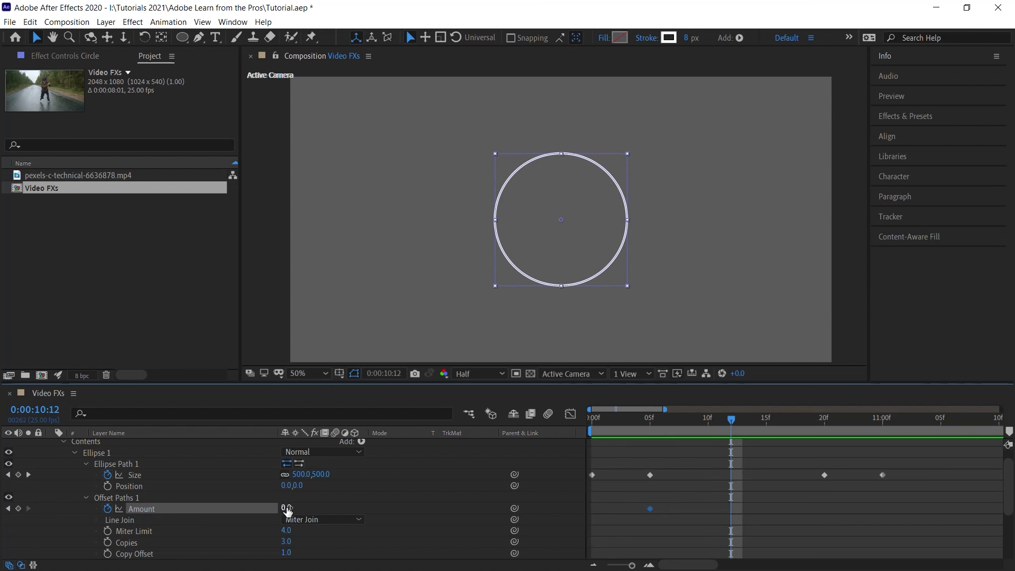
left_click(287, 508)
type("100")
key("Return")
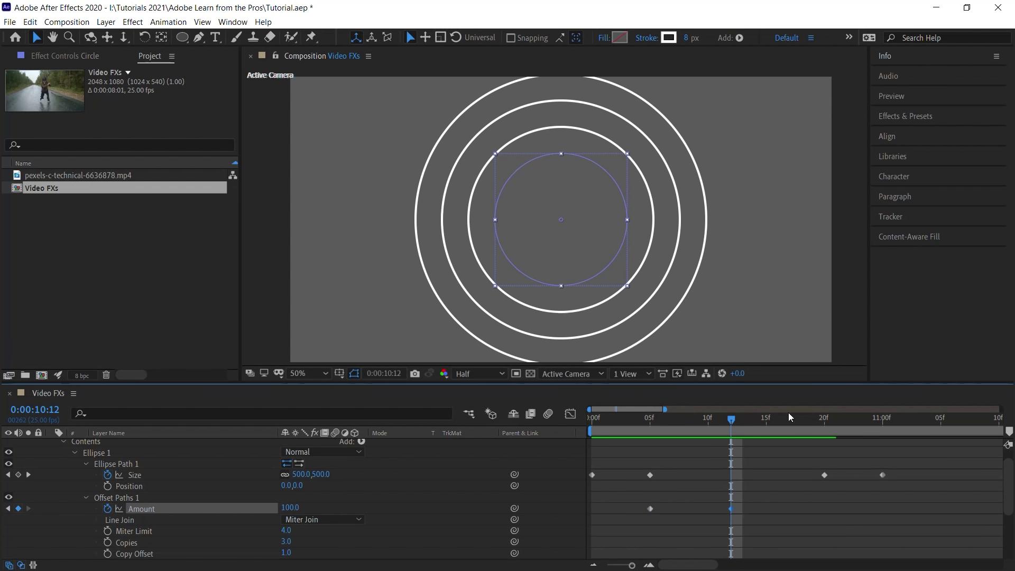
left_click_drag(733, 421, 824, 418)
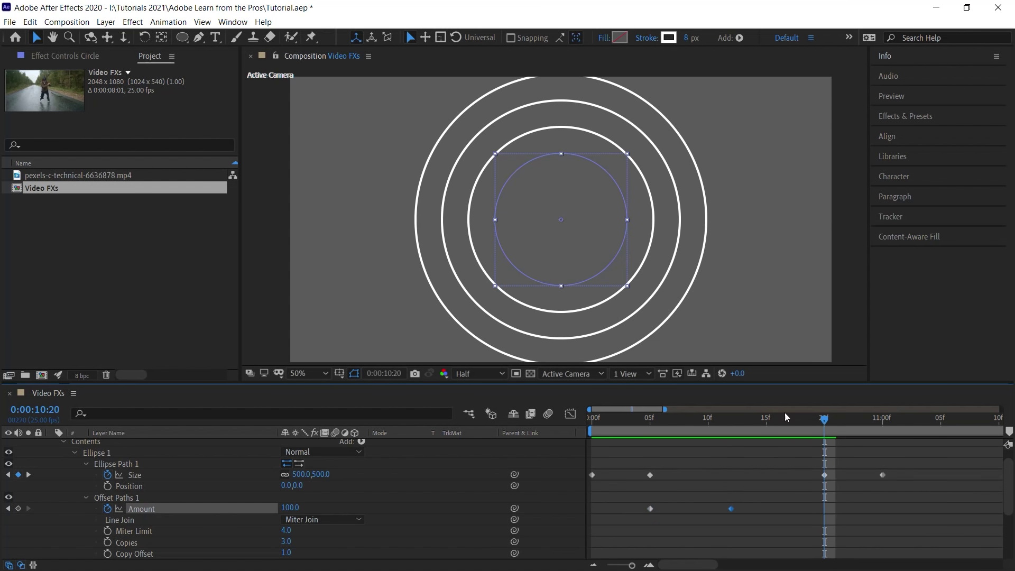
left_click(290, 508)
type("0")
key("Return")
key("space")
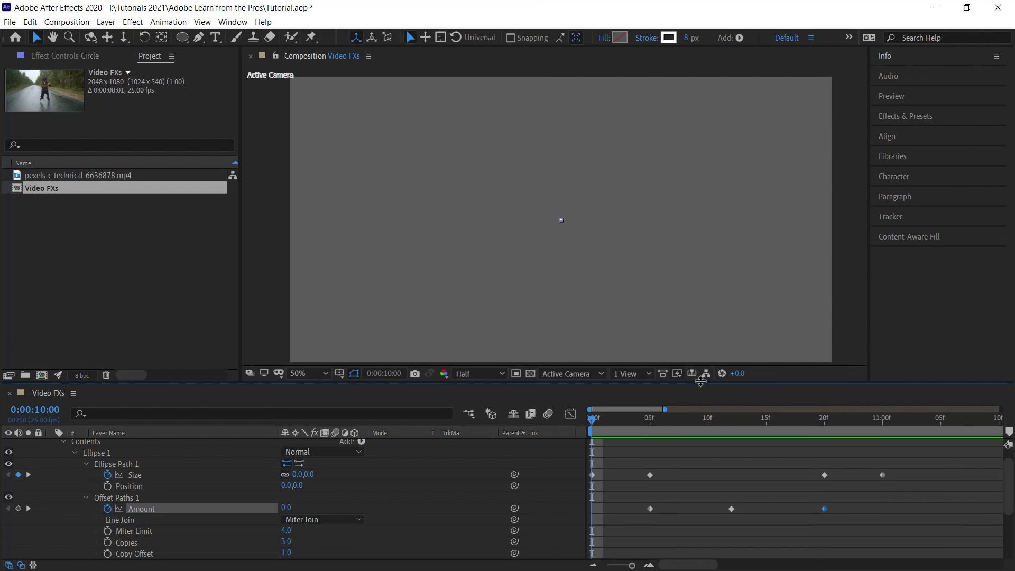
key("space")
key("space")
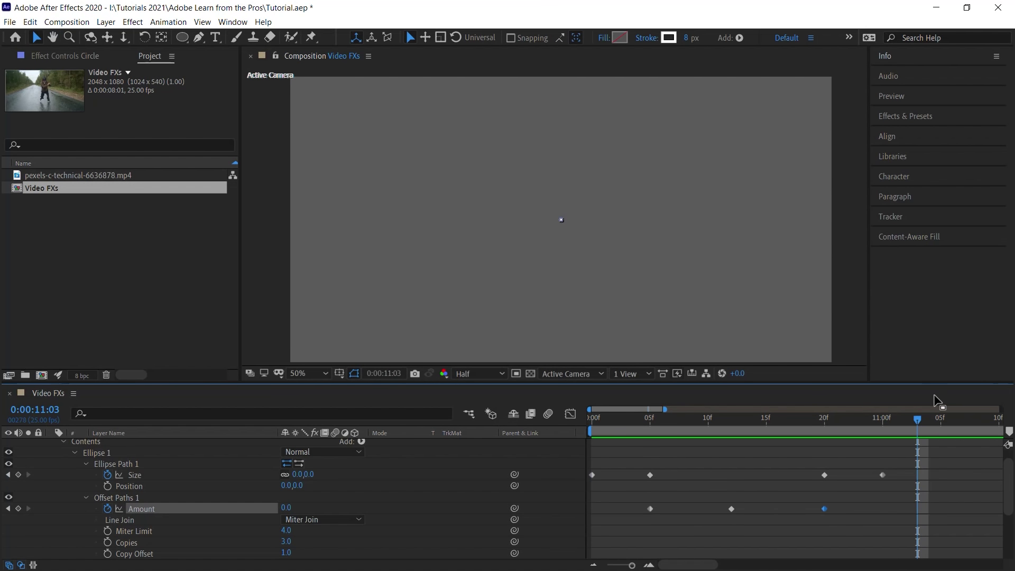
Apply Easy Ease (F9) to all Size and Amount keyframes on the Circle layer
left_click_drag(907, 459, 563, 513)
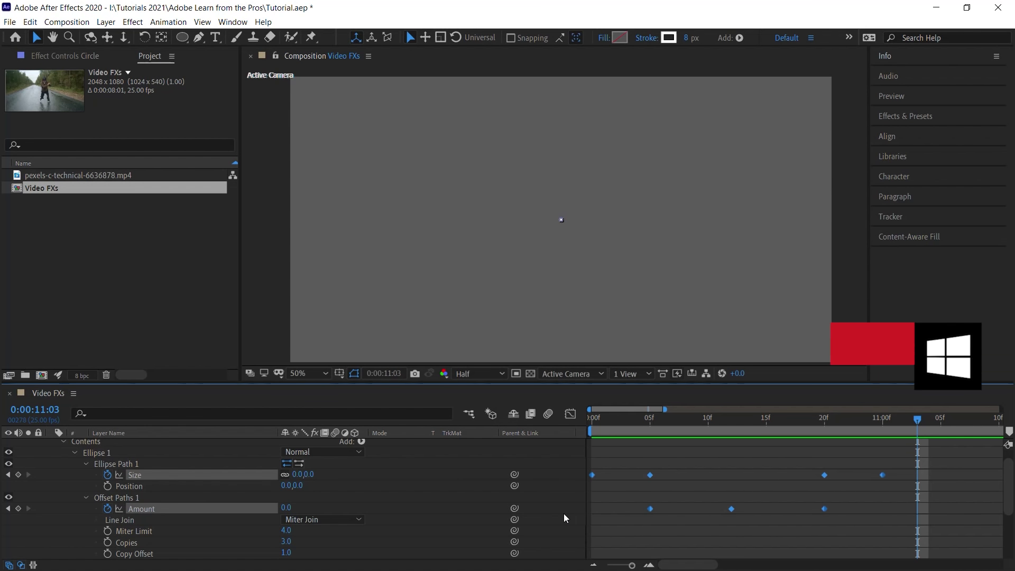
key("F9")
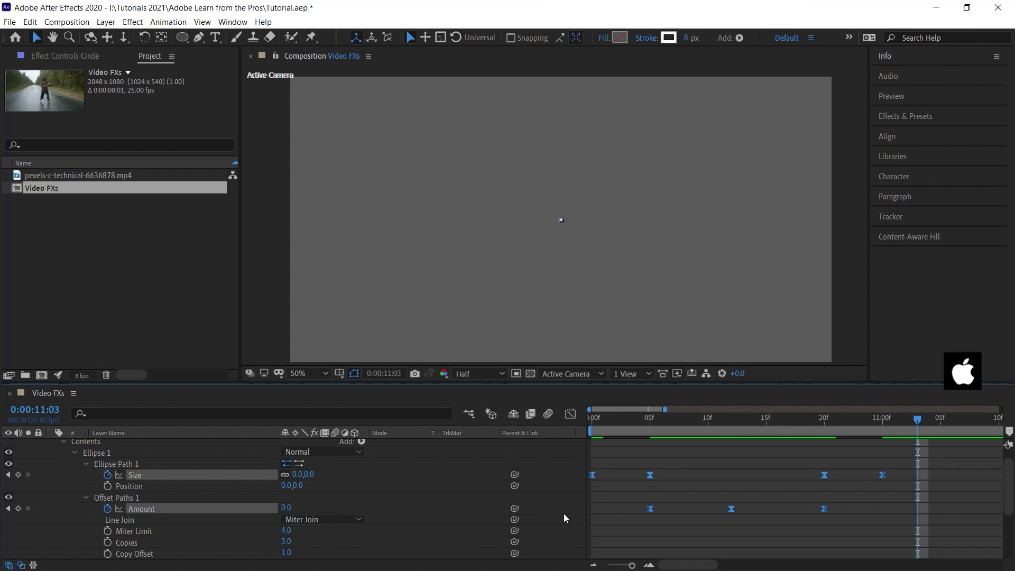
Show the Size curve in the Graph Editor's value graph
left_click(571, 414)
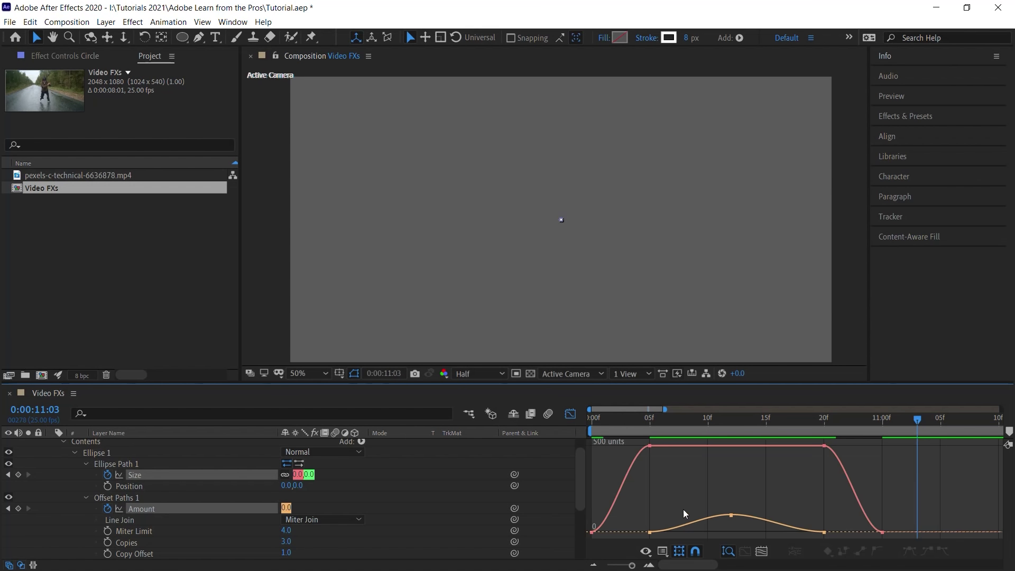
left_click(664, 553)
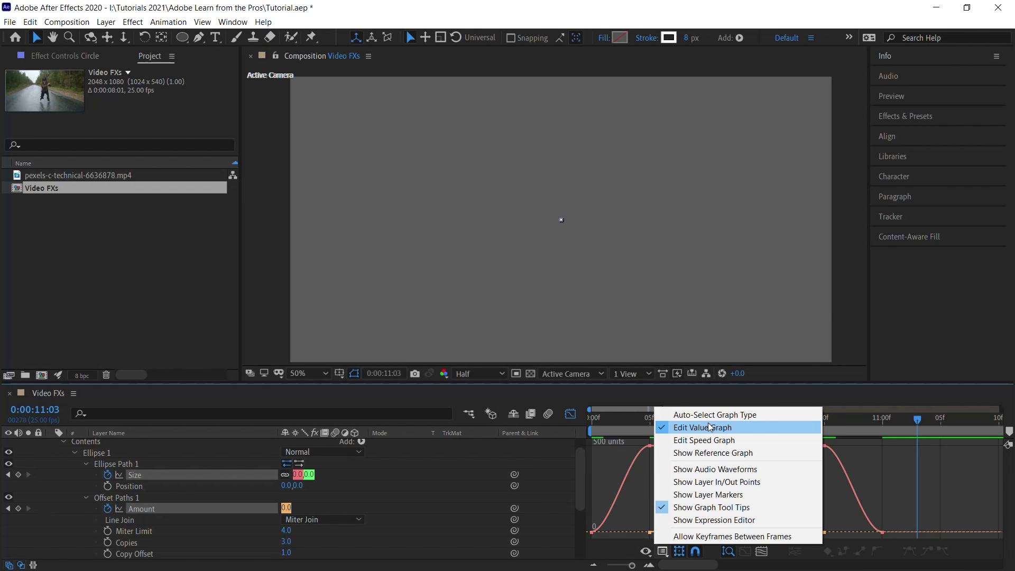
left_click(737, 426)
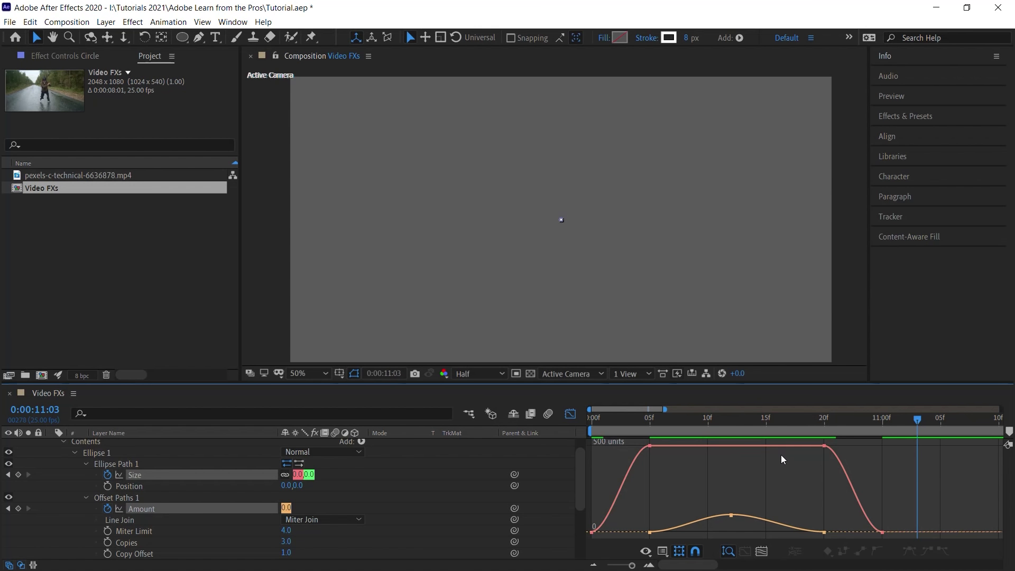
left_click(143, 471)
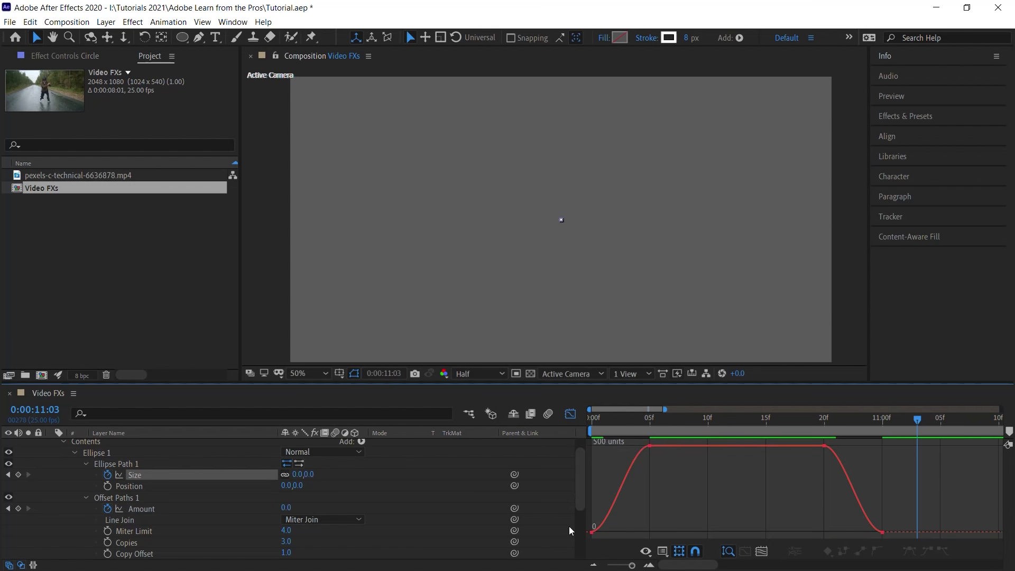
left_click(174, 507)
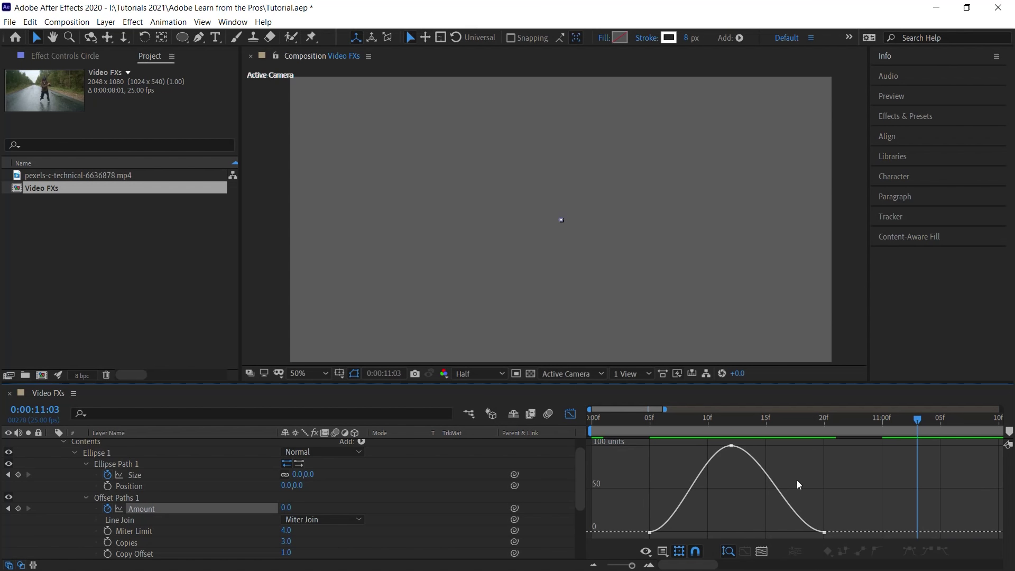
left_click(139, 475)
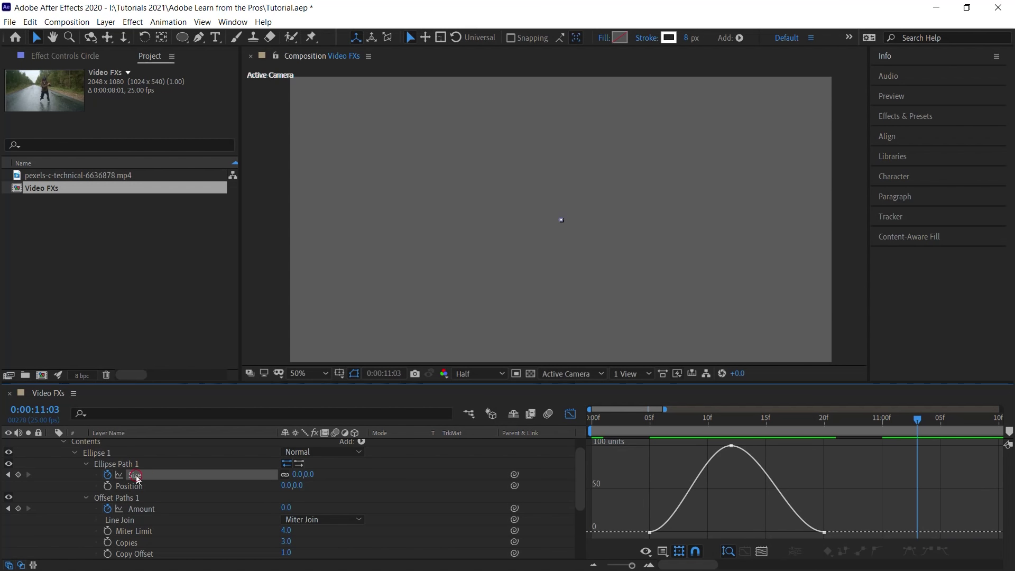
Steepen the Size curve's rise into 05f and its drop after 20f, easing into 0
mouse_move(639, 525)
left_mouse_down()
mouse_move(582, 536)
mouse_move(643, 532)
mouse_move(613, 529)
mouse_move(627, 531)
left_mouse_up()
left_click_drag(630, 446, 642, 469)
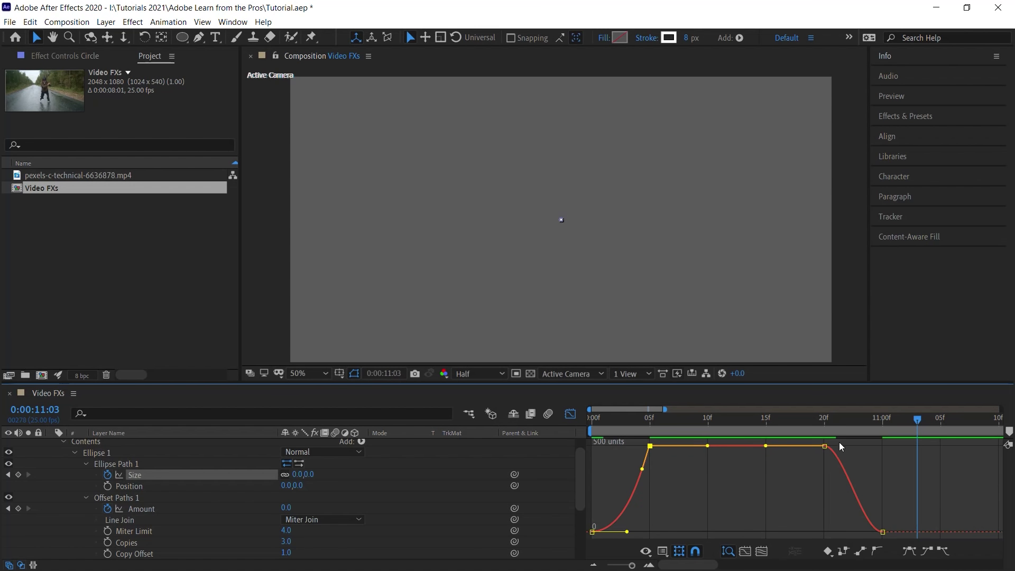
left_click(824, 446)
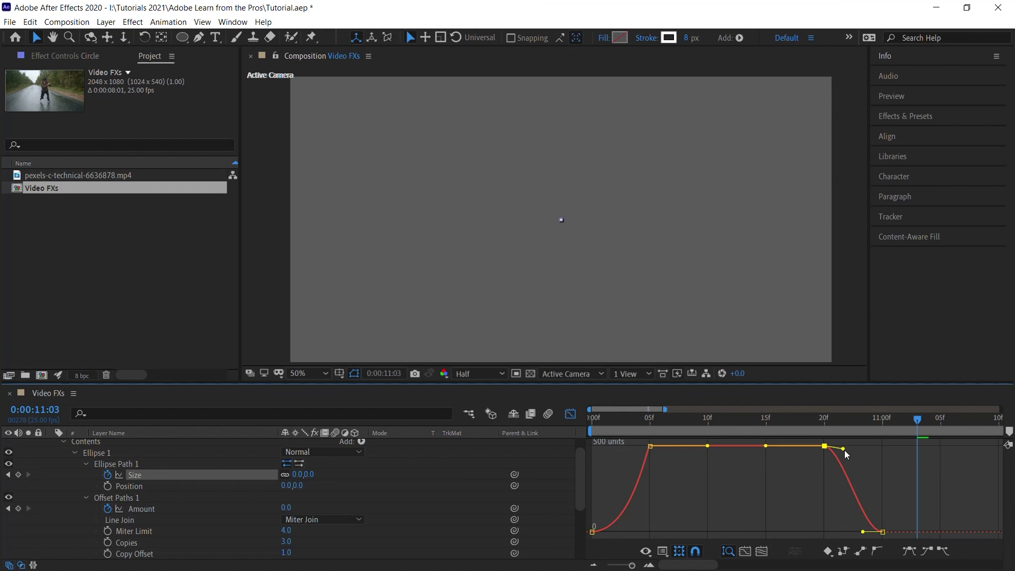
left_click_drag(843, 449, 845, 471)
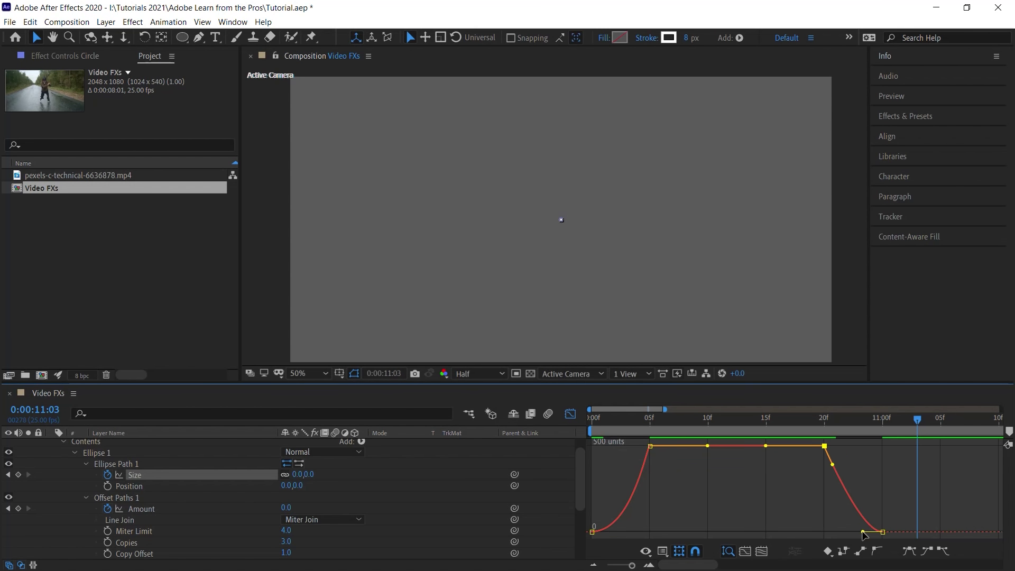
mouse_move(863, 535)
left_mouse_down()
mouse_move(875, 535)
mouse_move(846, 535)
left_mouse_up()
left_click_drag(833, 469, 831, 471)
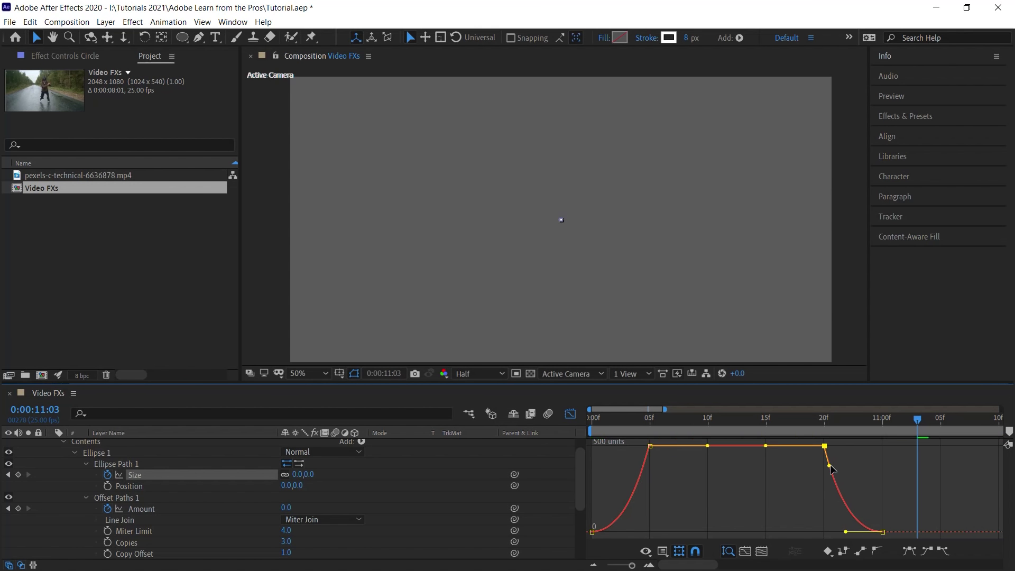
On the Offset Amount curve, ease the peak at 100 and speed up the start
left_click(111, 499)
left_click(138, 509)
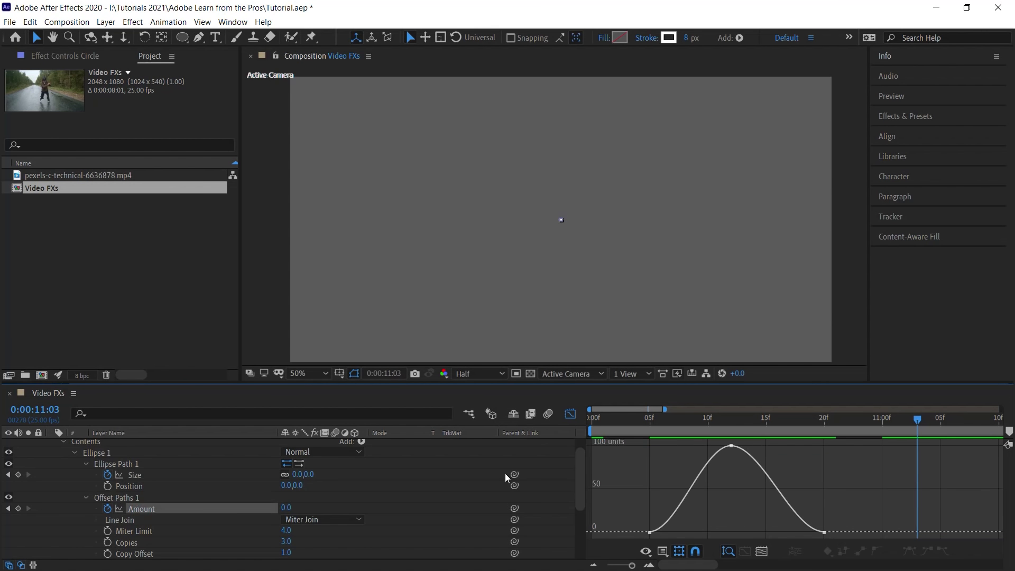
left_click(731, 421)
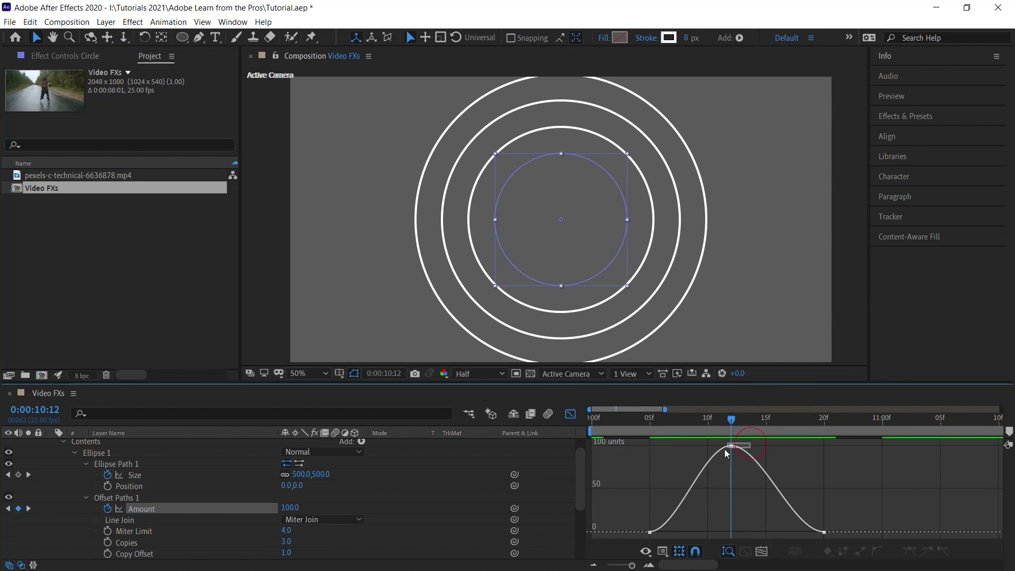
left_click_drag(707, 455, 659, 445)
left_click_drag(762, 446, 818, 445)
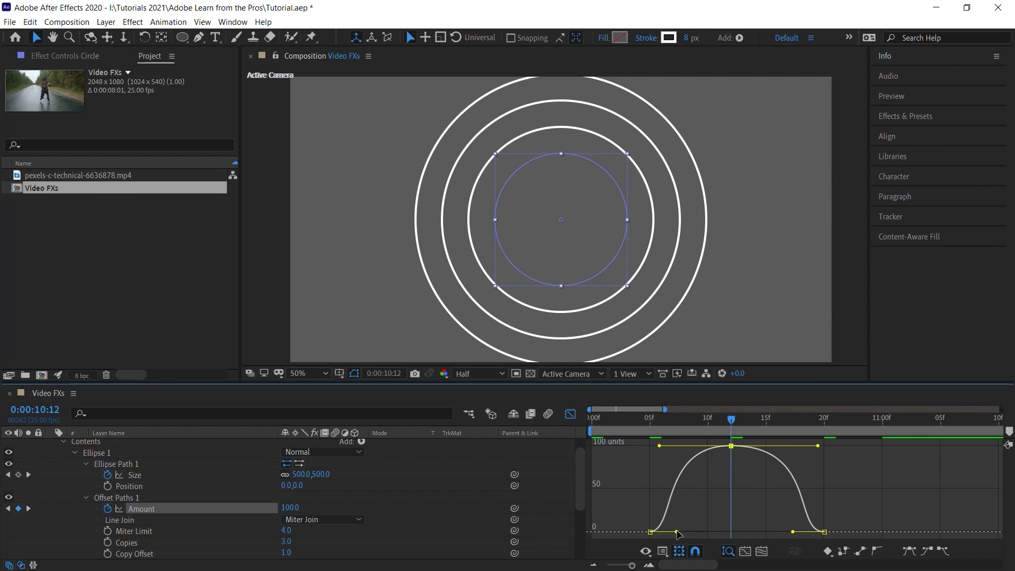
left_click_drag(677, 531, 654, 512)
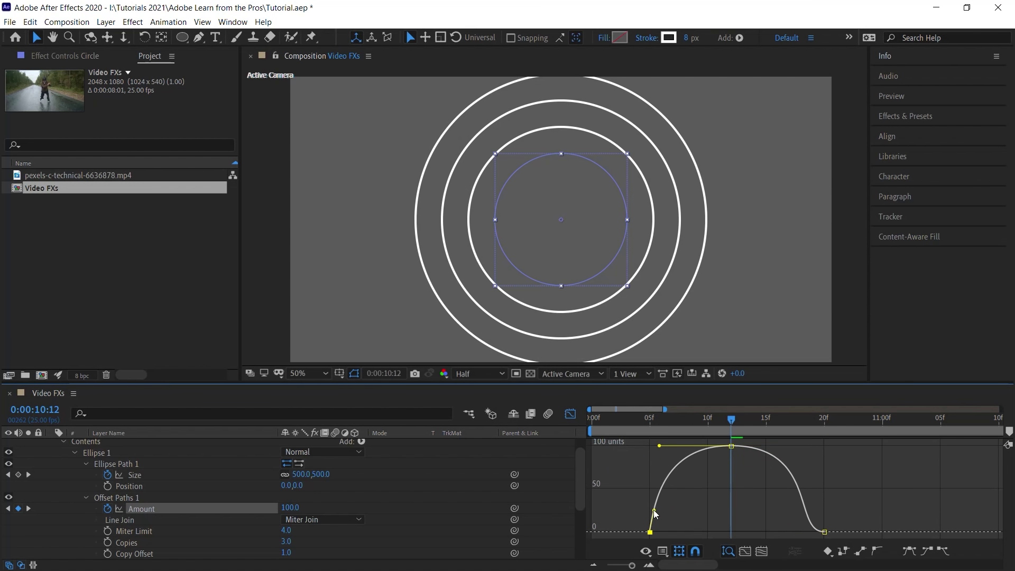
Make the Amount curve plunge sharply to 0 at 20f, then preview from 10:00
left_click(824, 531)
left_click_drag(801, 531, 822, 512)
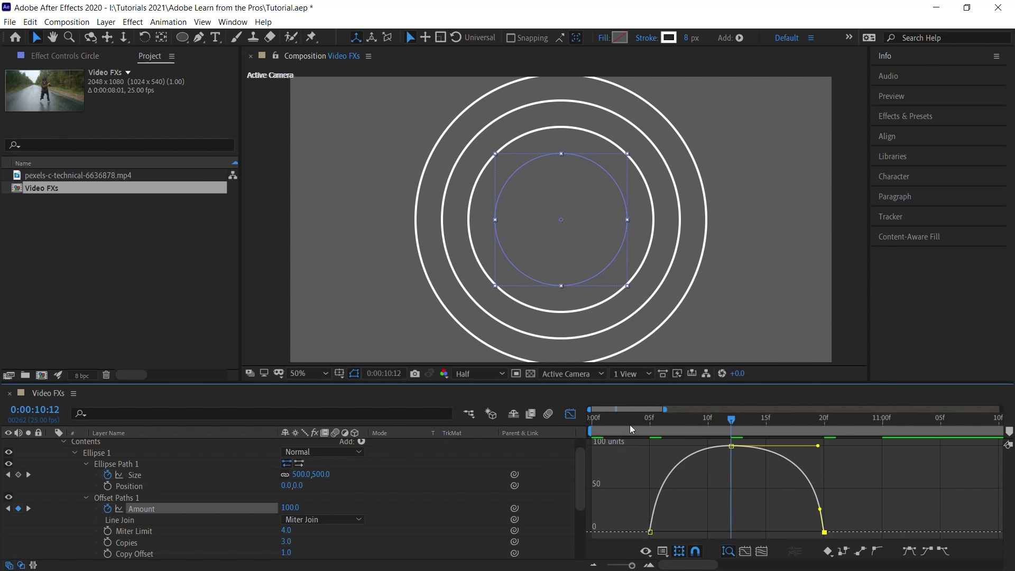
key("Home")
key("space")
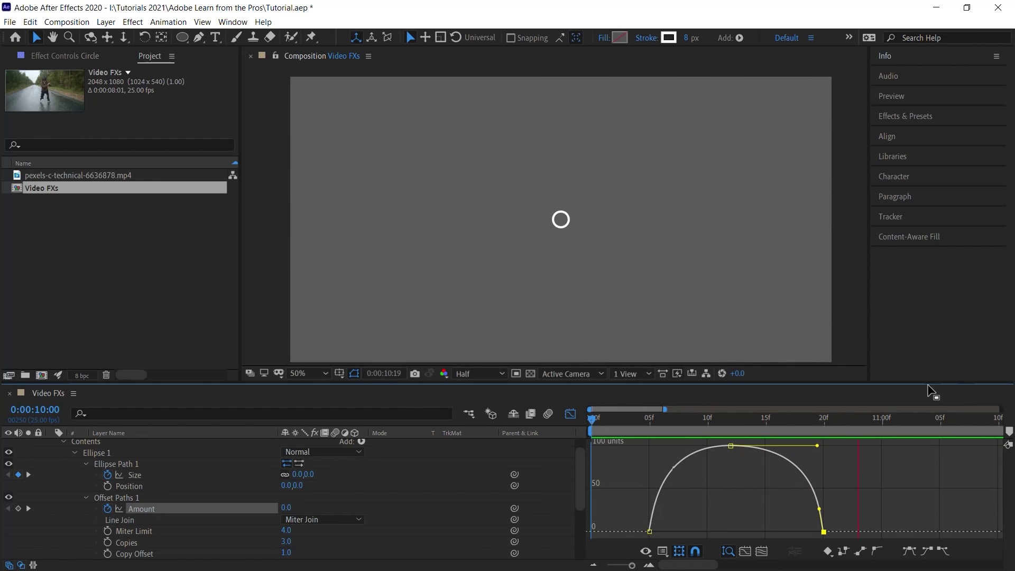
key("space")
key("space")
key("space")
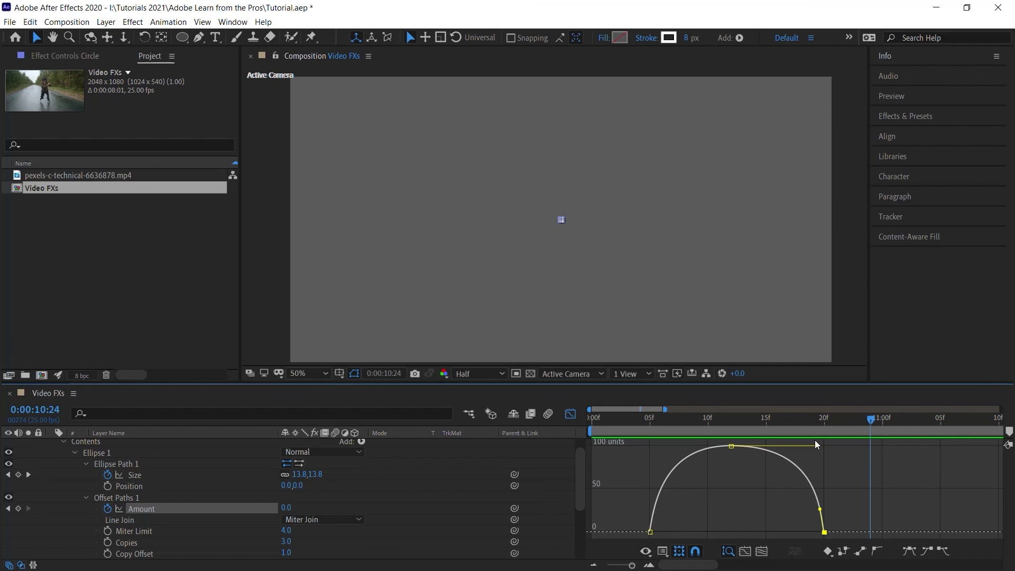
Trim the Circle layer's out point to 0:00:11:00, zoom out the timeline, and unsolo Circle
left_click(573, 415)
left_click(882, 418)
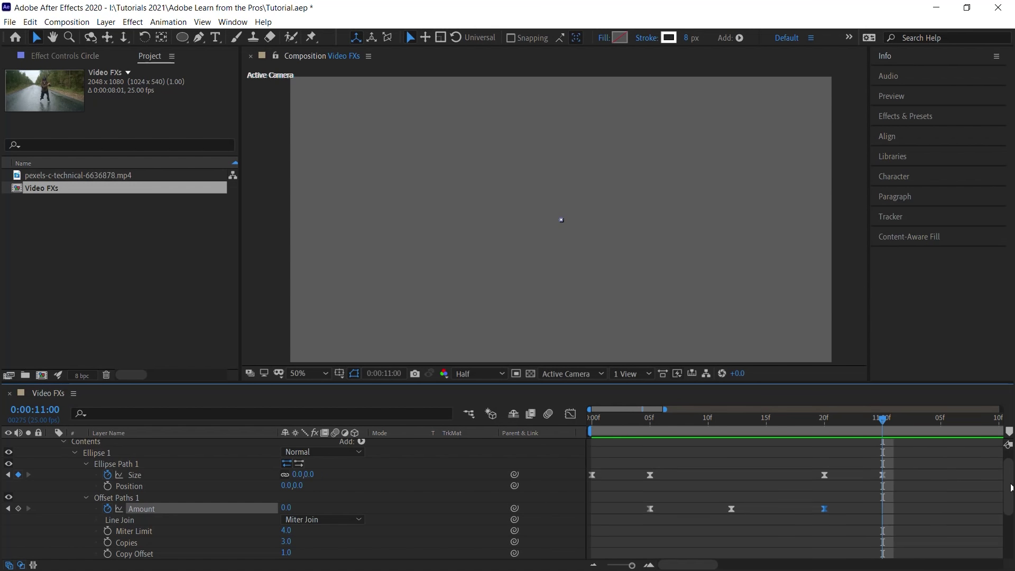
scroll(1011, 487, "up", 1)
left_click(164, 447)
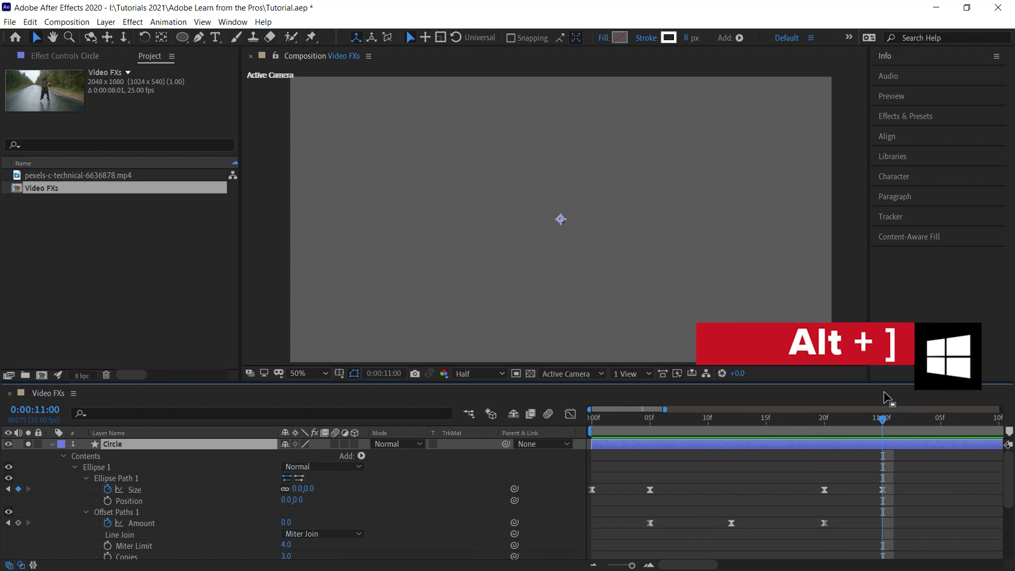
key("alt+bracketright")
left_click_drag(668, 409, 1000, 409)
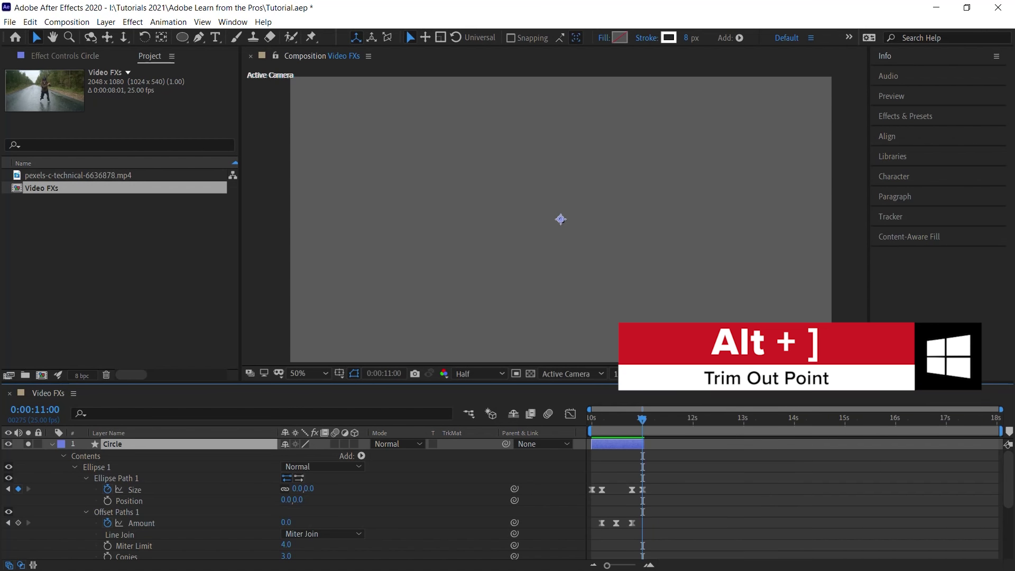
left_click(28, 444)
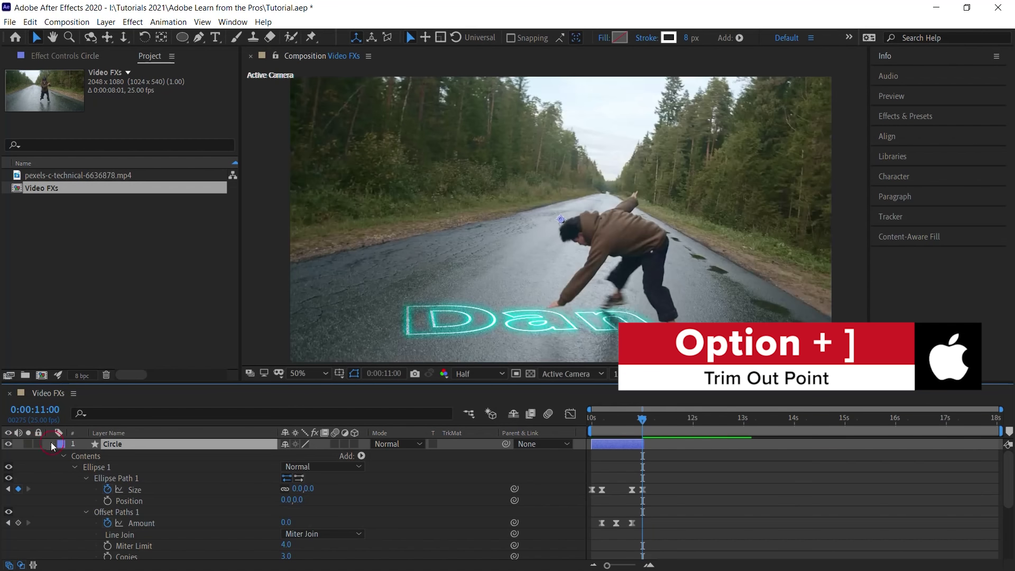
Start Circle at 0:00:14:17, move it below Rotobrush, and make it a 3D layer
left_click(52, 444)
left_click_drag(789, 419, 828, 423)
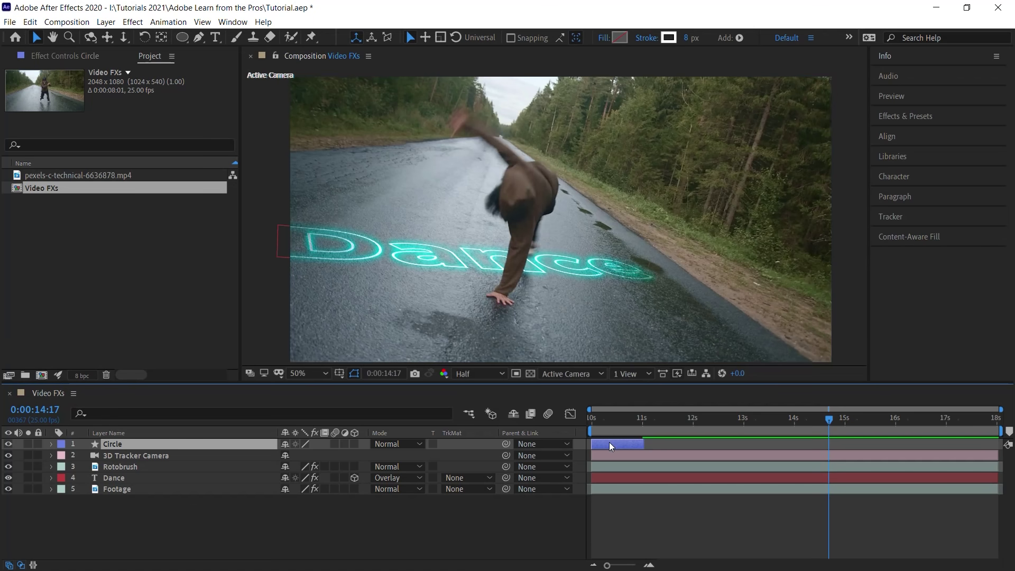
left_click_drag(609, 443, 839, 444)
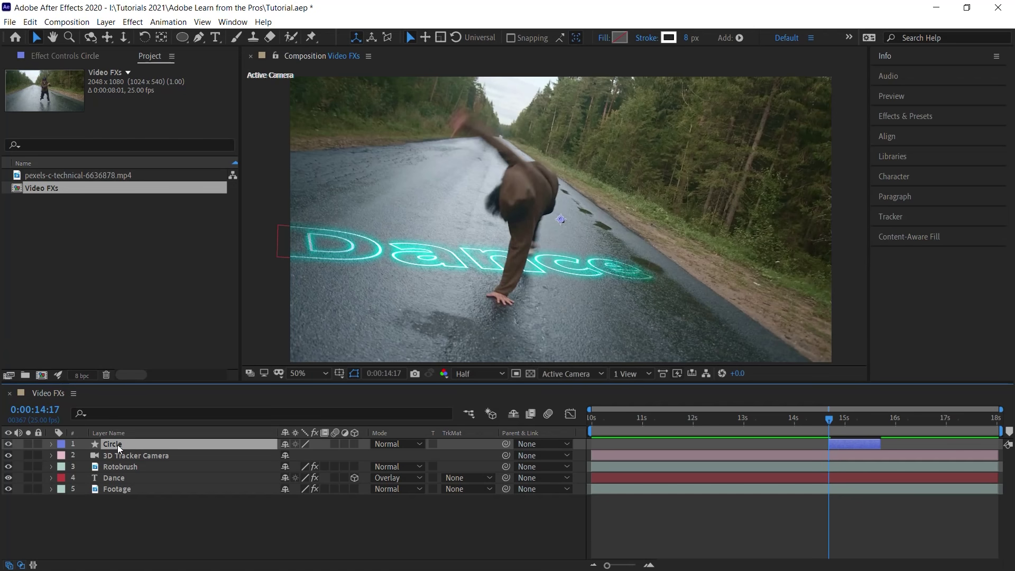
left_click_drag(117, 445, 134, 472)
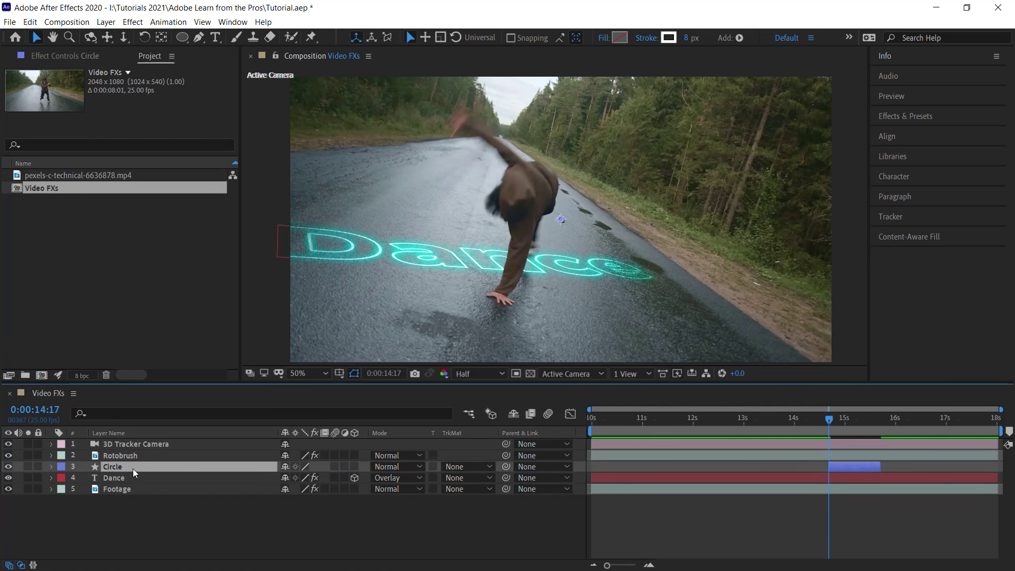
left_click(354, 466)
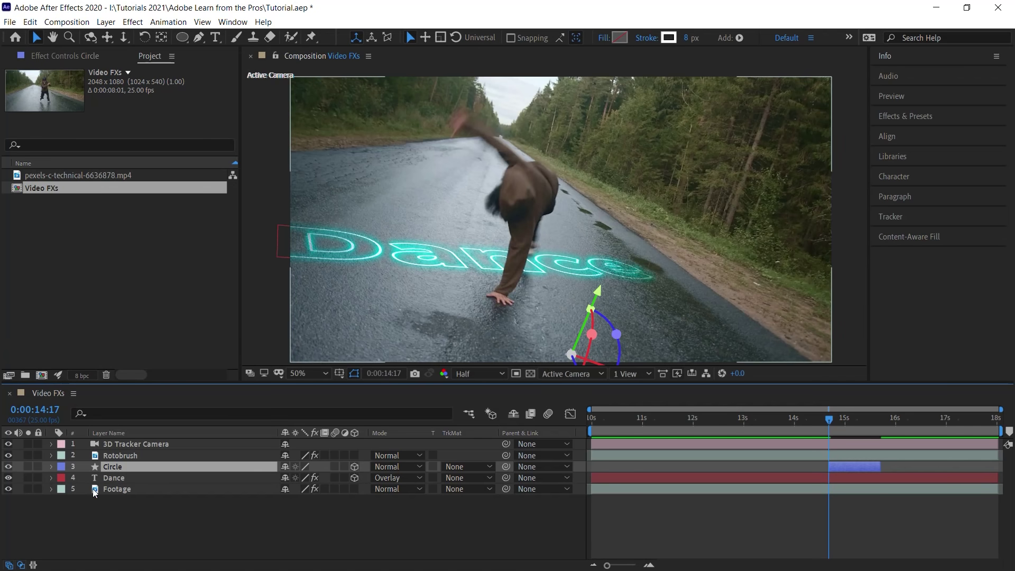
Shrink the Footage's 3D Camera Tracker points to 155% and select road points by the hand for Create Null
left_click(150, 489)
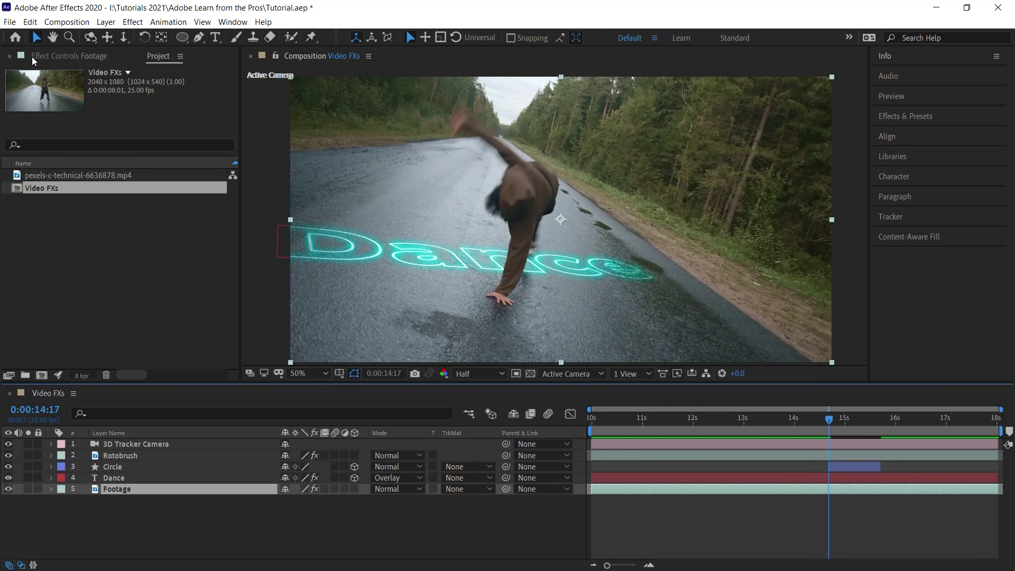
left_click(74, 56)
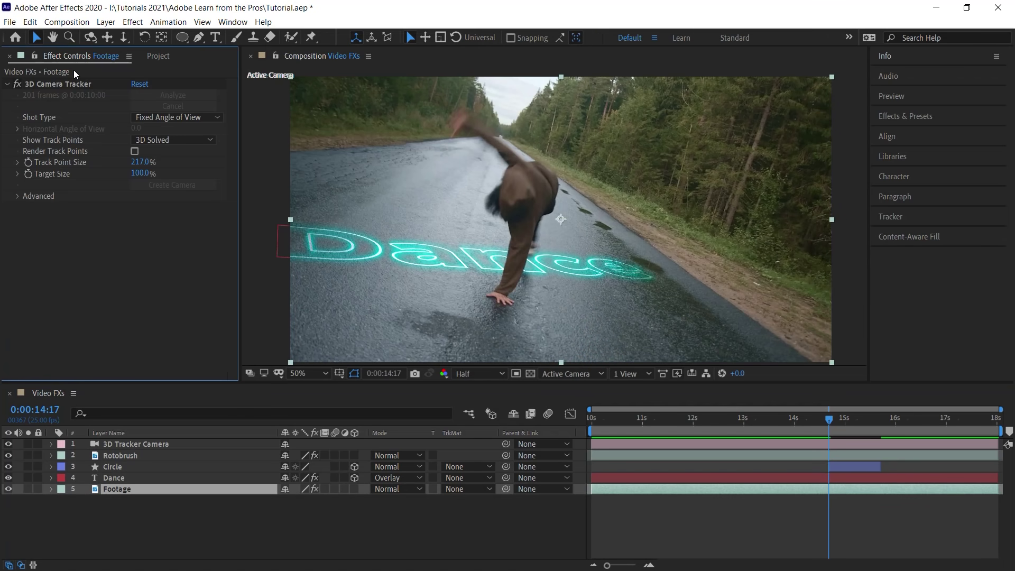
left_click(76, 84)
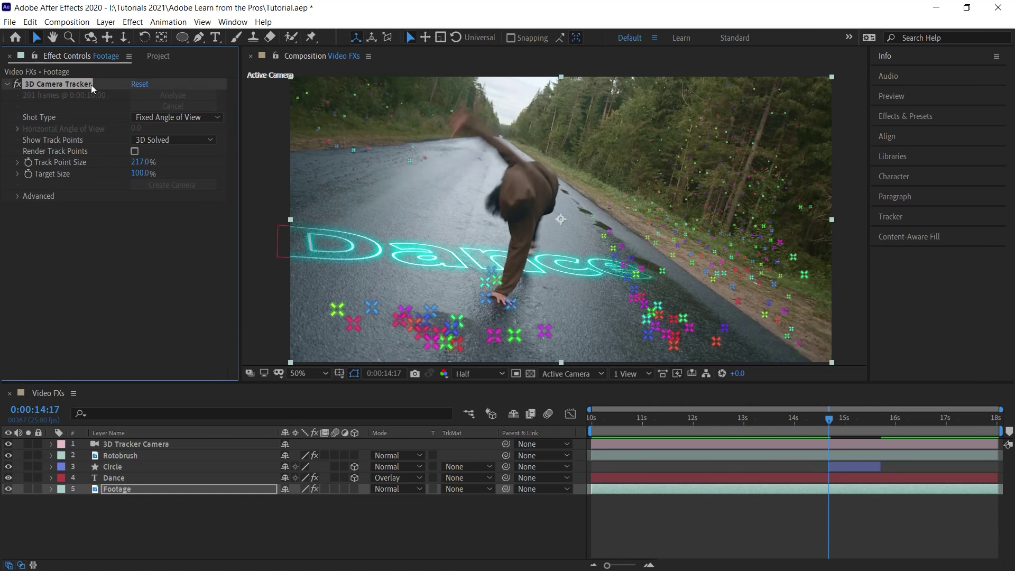
left_click_drag(141, 161, 100, 160)
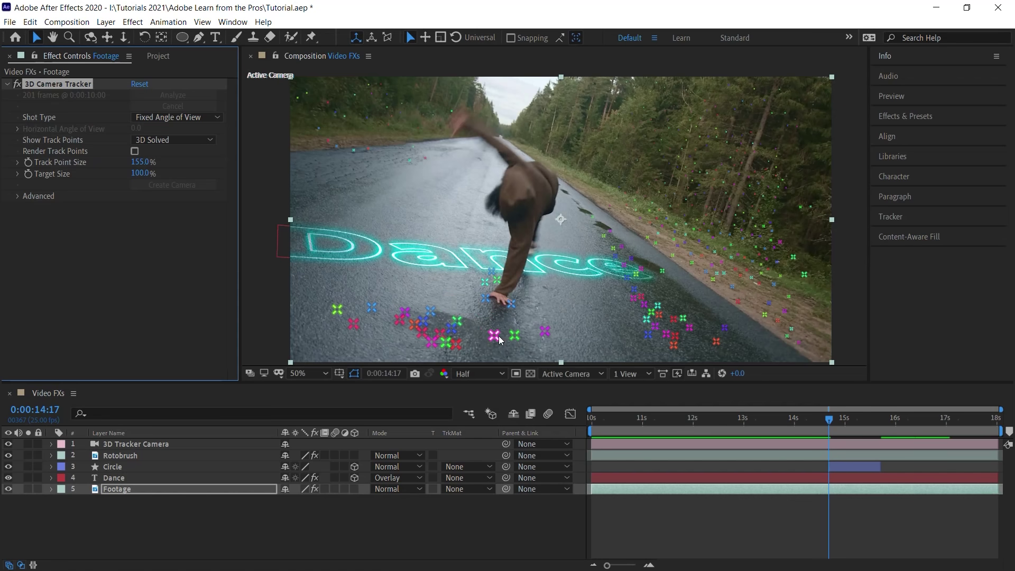
mouse_move(494, 336)
left_mouse_down()
mouse_move(486, 333)
mouse_move(547, 332)
mouse_move(510, 303)
left_mouse_up()
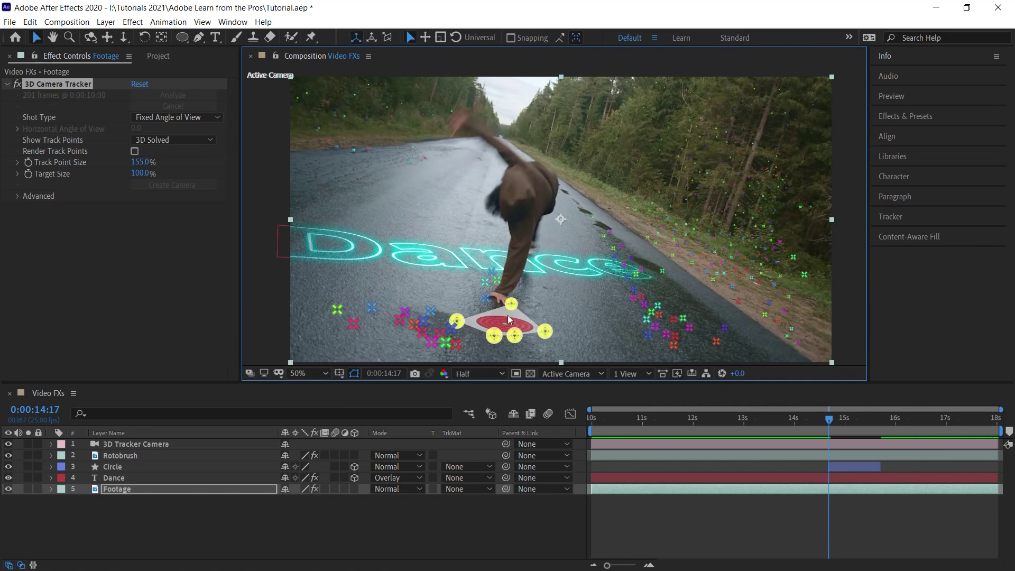
right_click(512, 303)
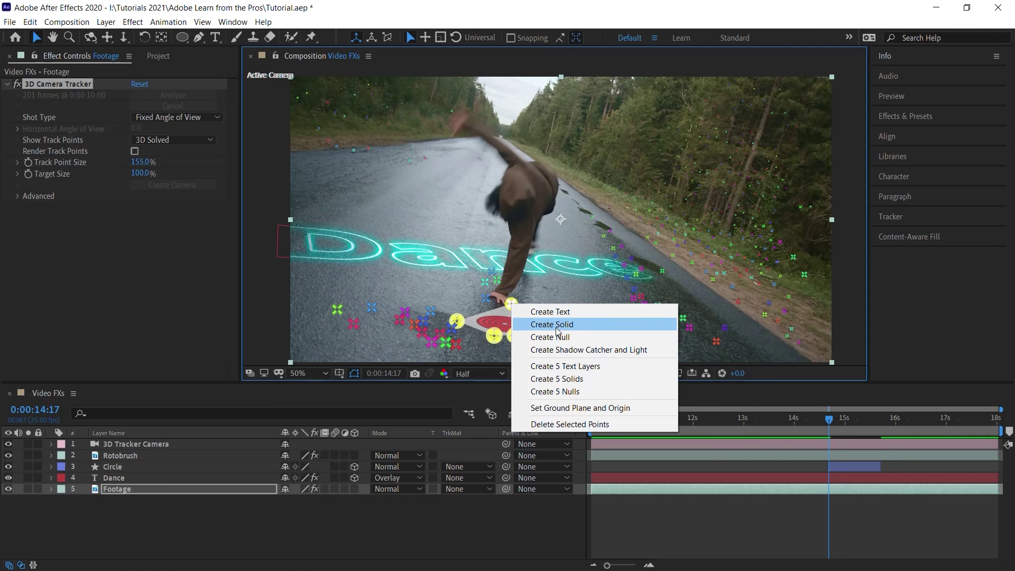
Create Track Null 1 from the selected track points and copy its Position
left_click(589, 337)
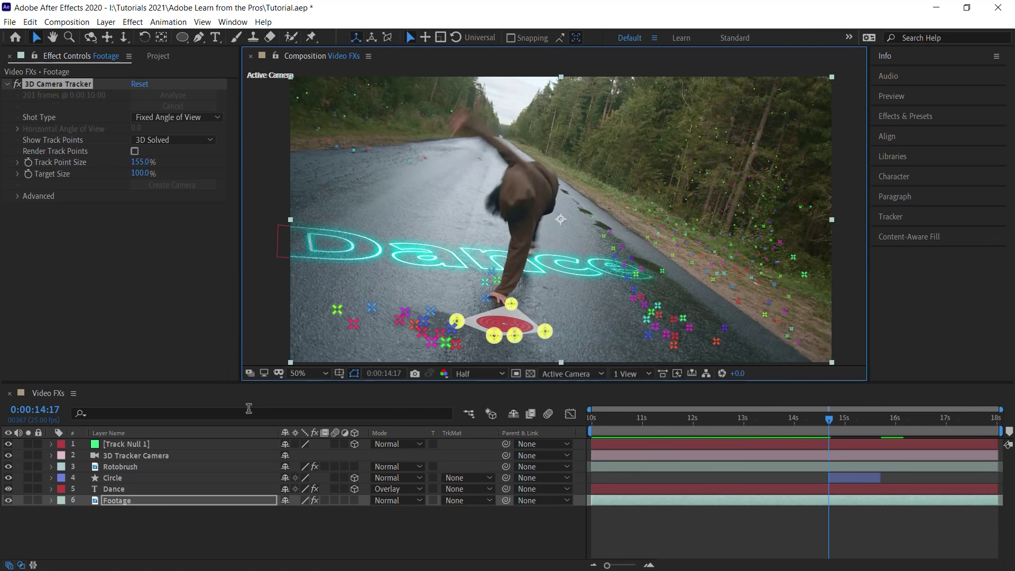
left_click(133, 448)
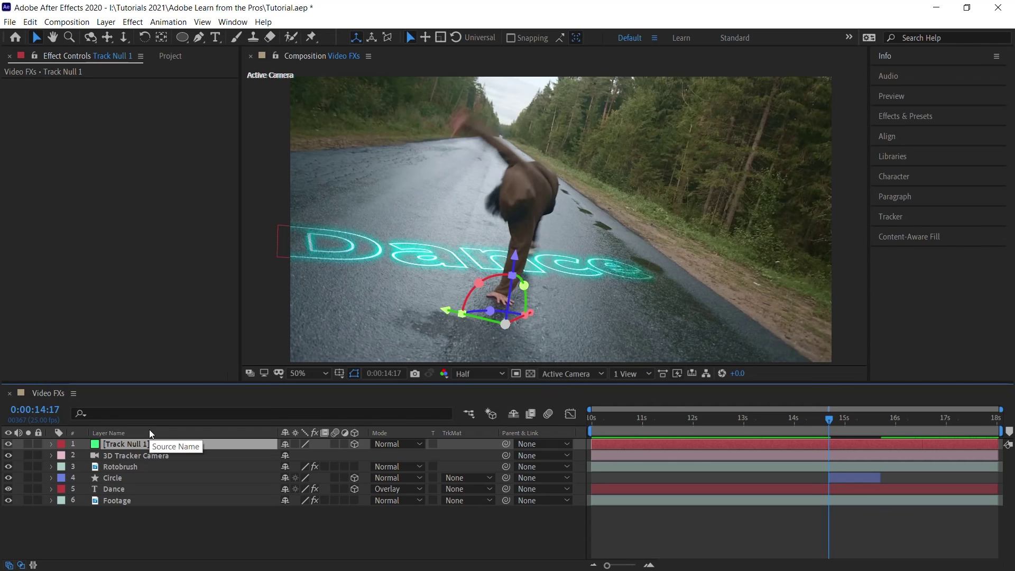
key("p")
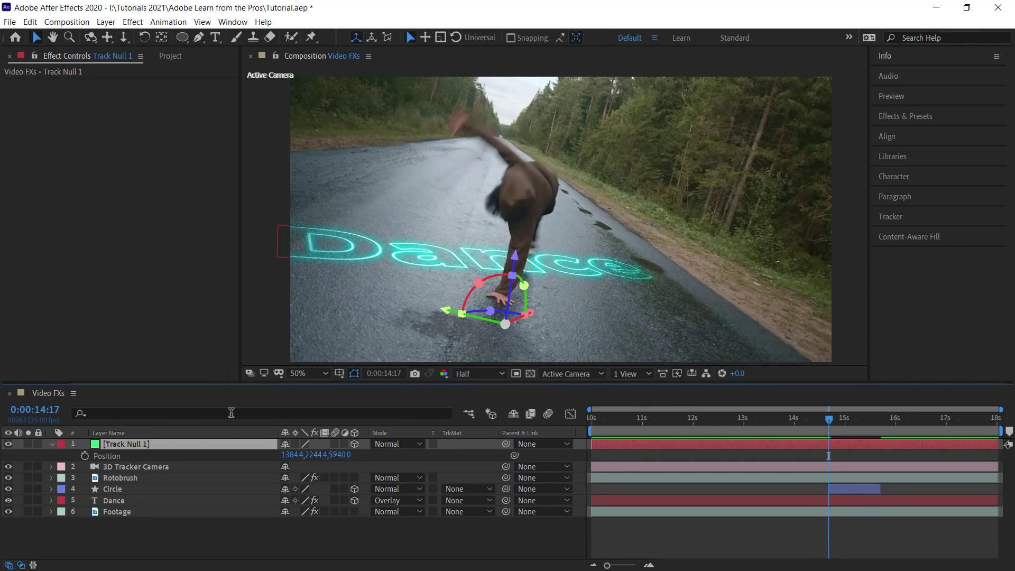
left_click(121, 456)
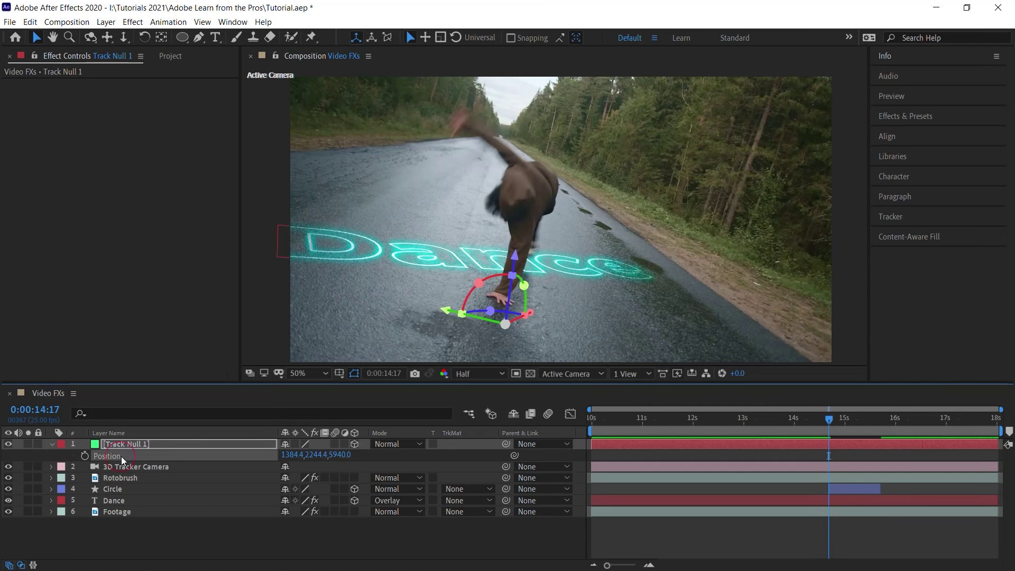
key("ctrl+c")
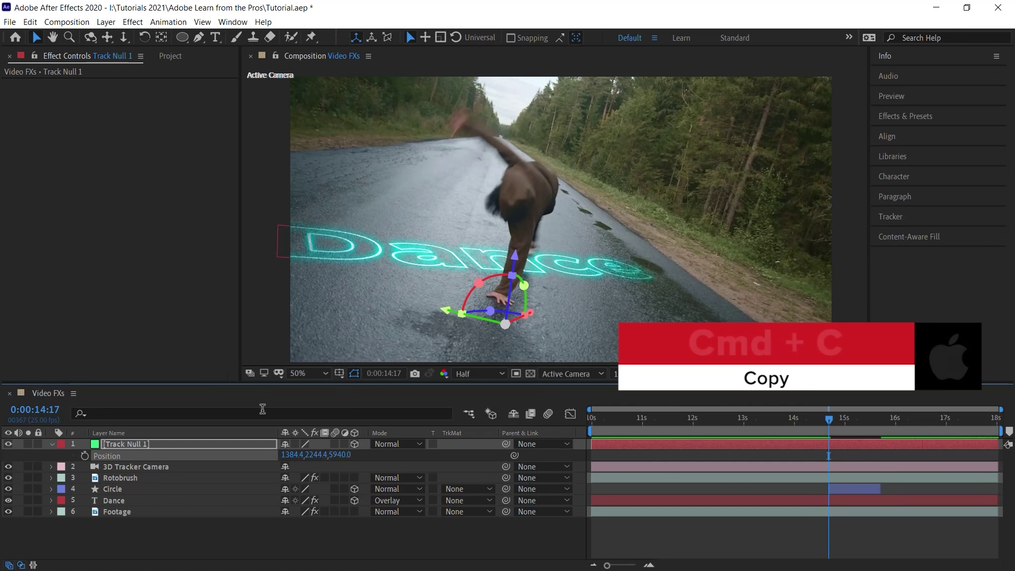
Paste the null's Position (1384.4, 2244.4, 5940.0) onto the Circle layer's Position
left_click(112, 489)
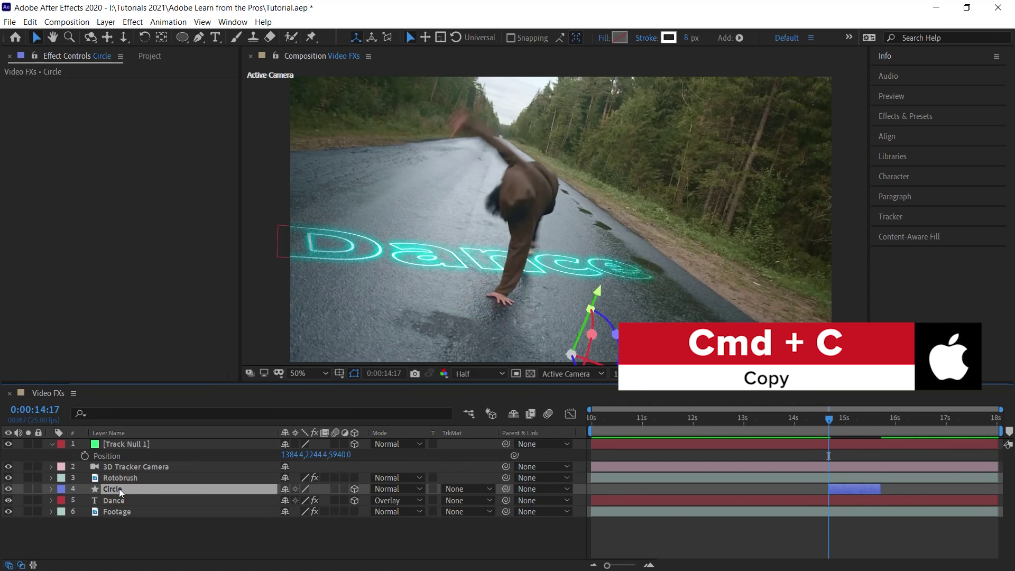
key("p")
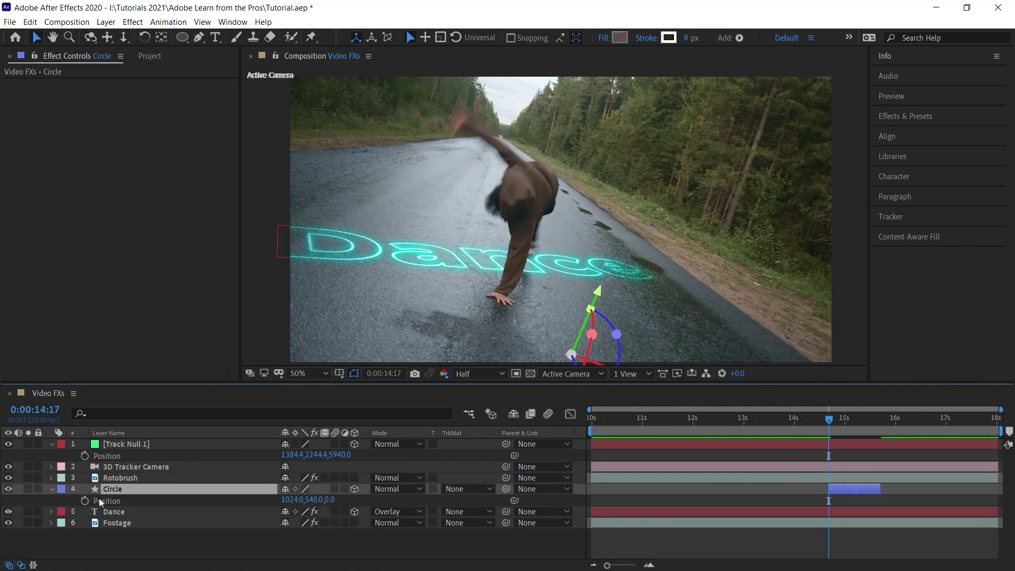
left_click(148, 501)
key("ctrl+v")
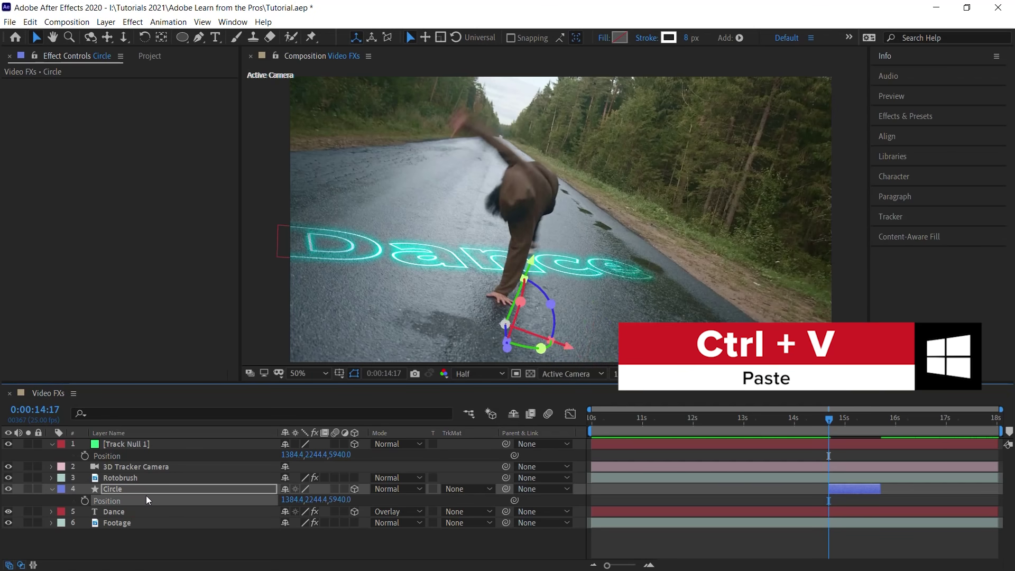
At frame 0:00:15:04, set the Circle layer's Scale to 450%
left_click_drag(830, 421, 854, 419)
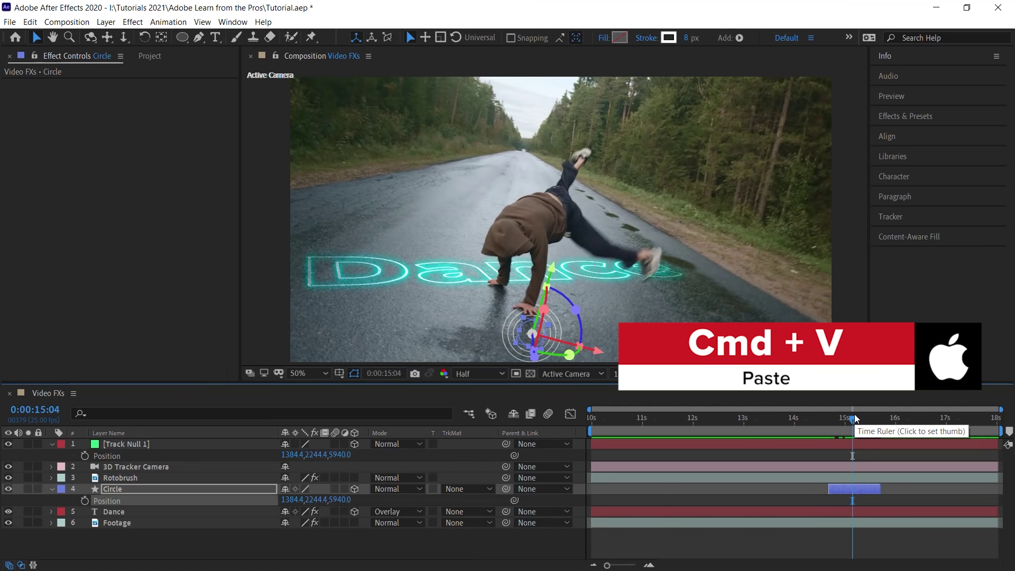
key("s")
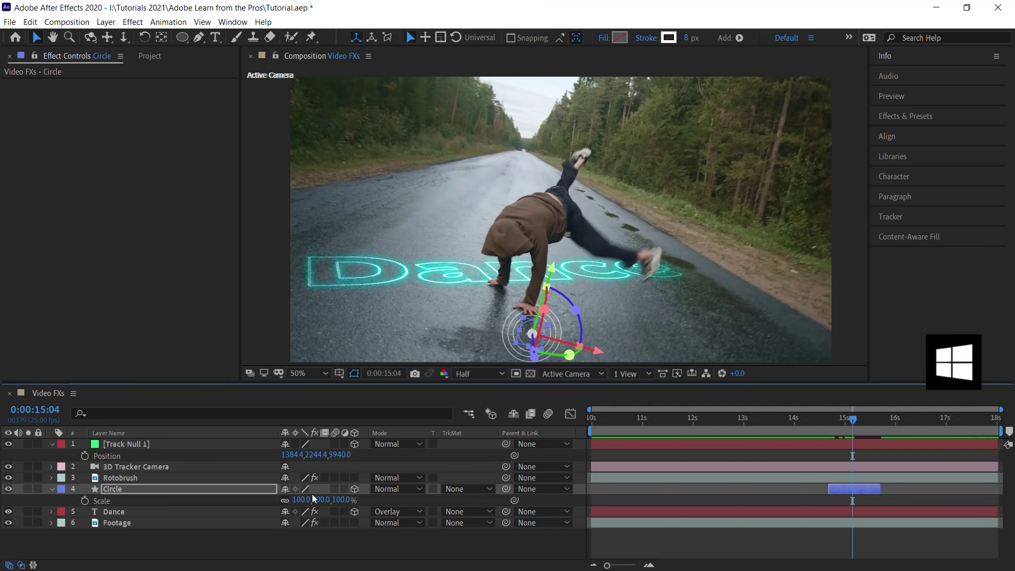
left_click(313, 498)
type("450")
key("Return")
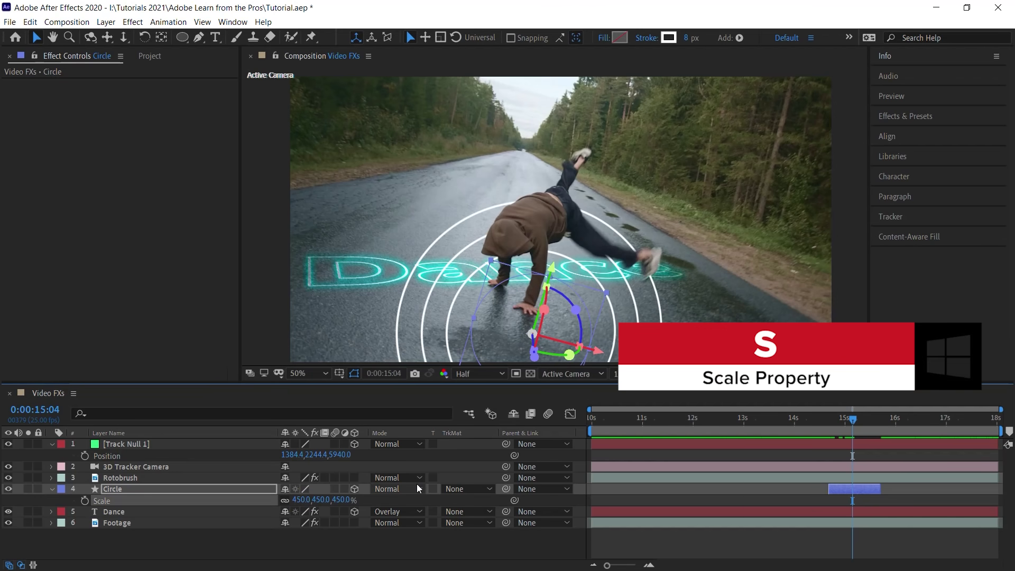
Rotate the circle to X -90° and Y 12° so it lies flat on the road
key("r")
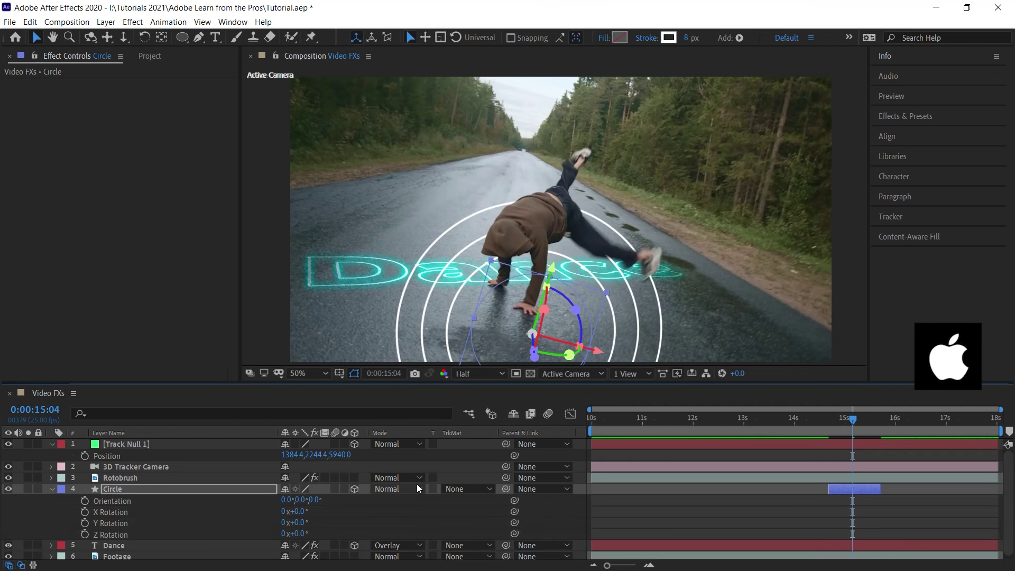
left_click(73, 509)
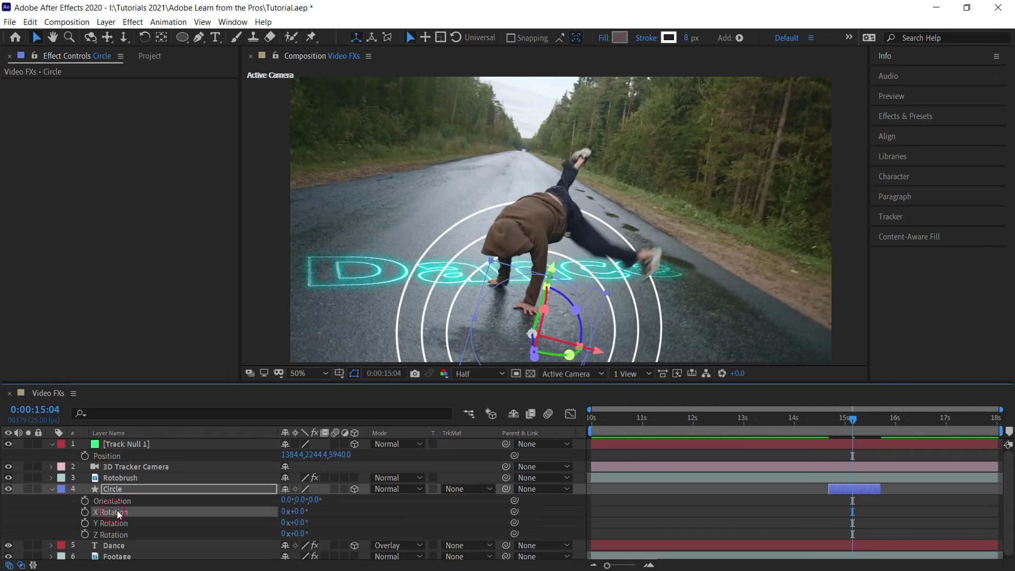
left_click_drag(313, 511, 273, 510)
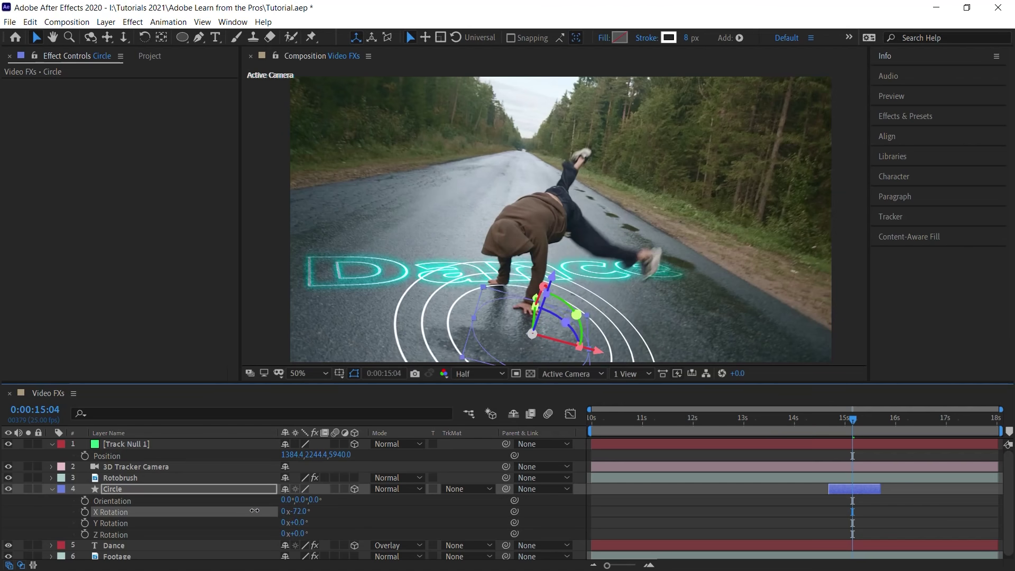
left_click(297, 511)
type("-90")
key("Return")
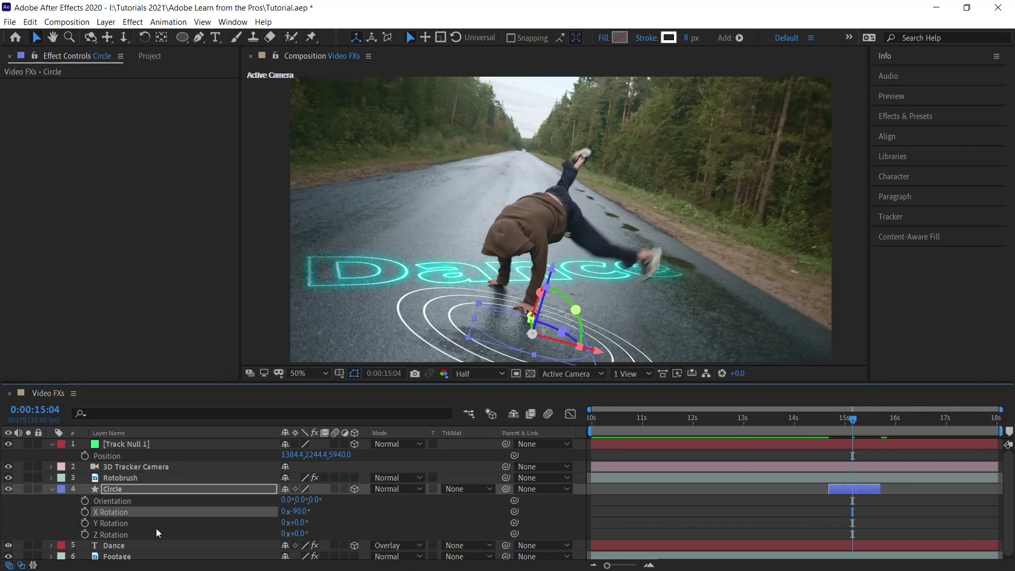
left_click(158, 523)
left_click_drag(295, 521, 307, 526)
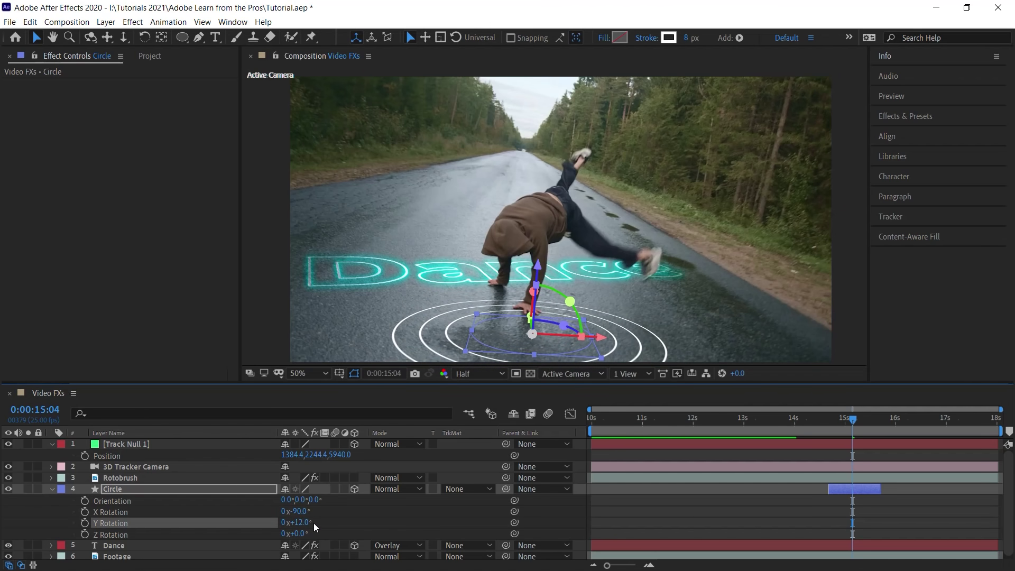
Push the circle's Position Z deeper to about 7510
left_click(140, 478)
left_click(137, 486)
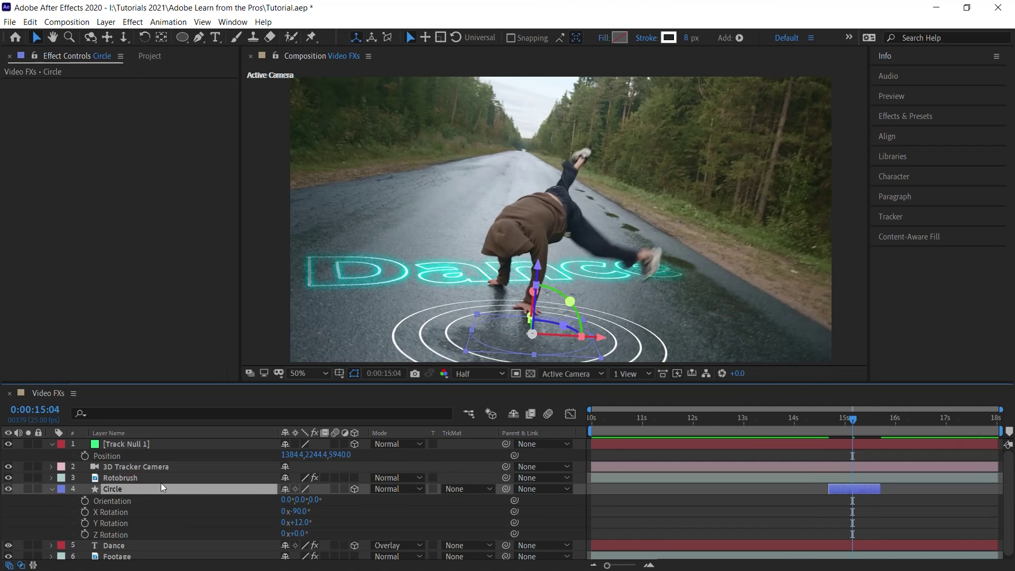
key("p")
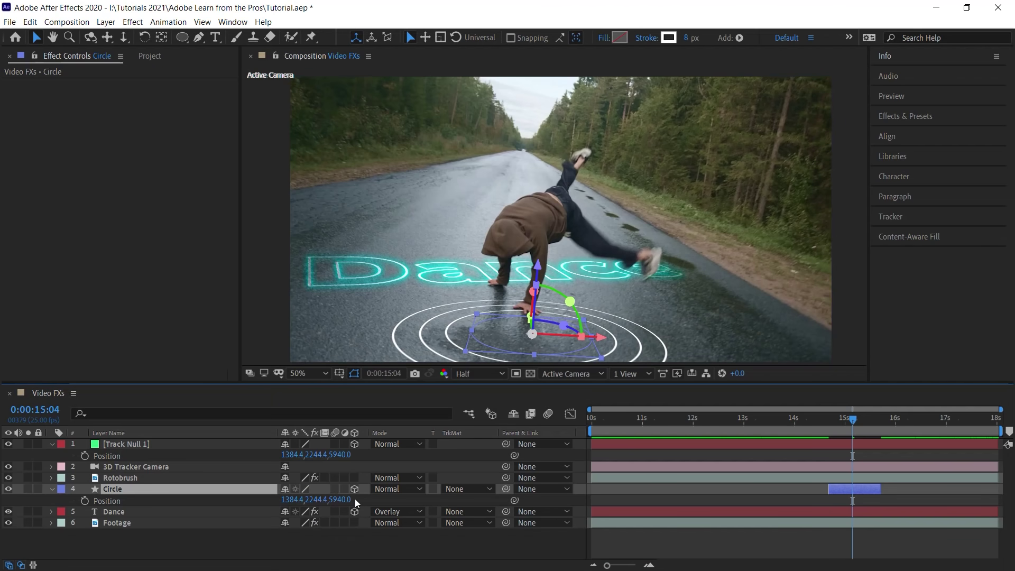
left_click_drag(341, 499, 432, 478)
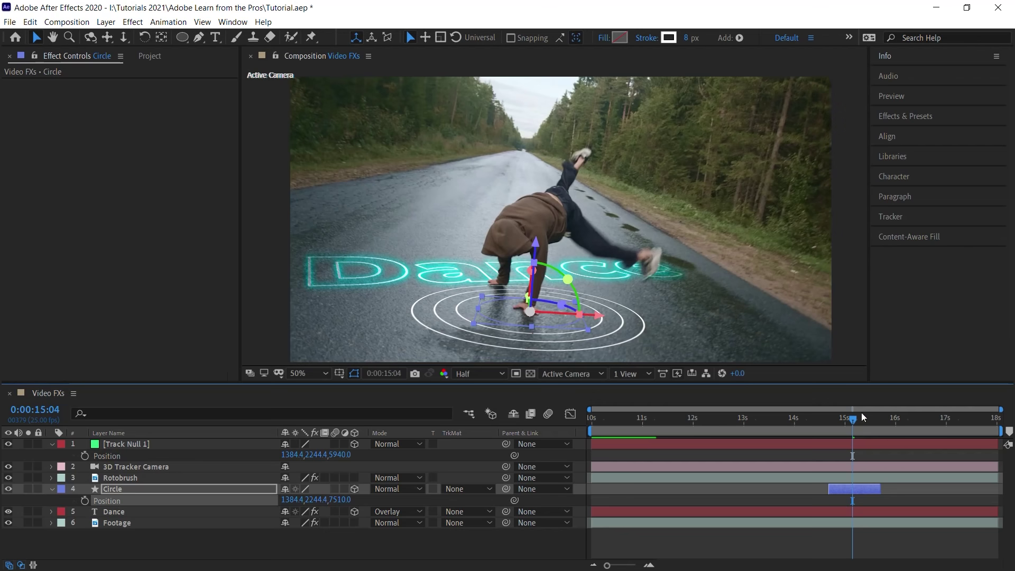
Preview the shot and stop at 0:00:15:01 to check the rings under the hand
key("space")
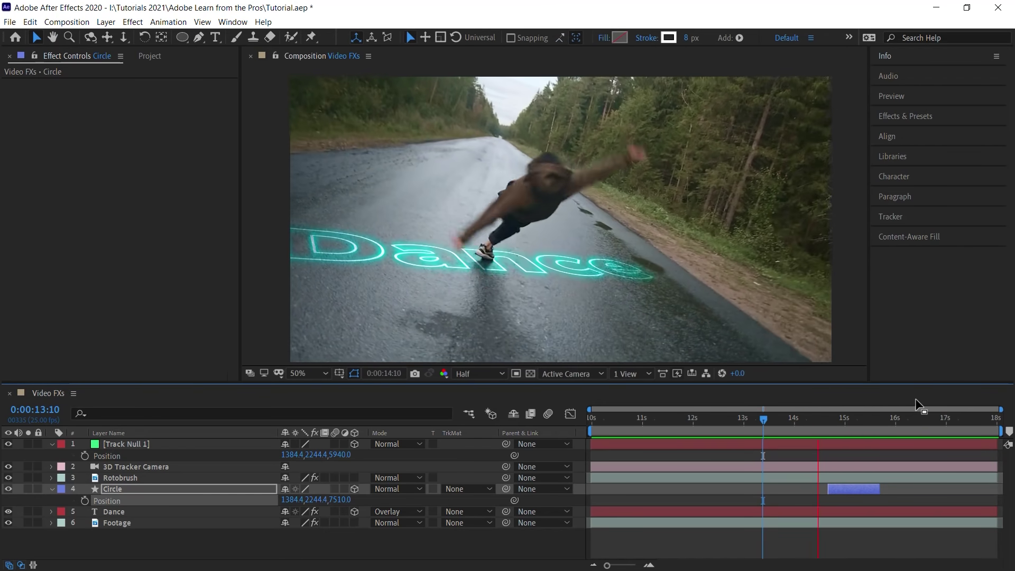
left_click(845, 418)
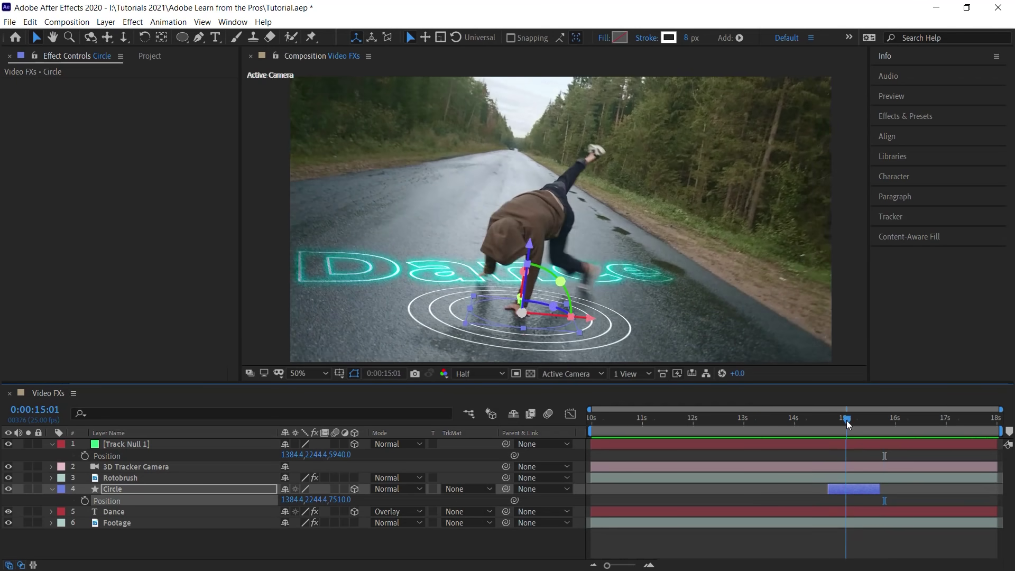
Copy the Dance text layer's Glow effect onto the Circle layer
left_click(118, 512)
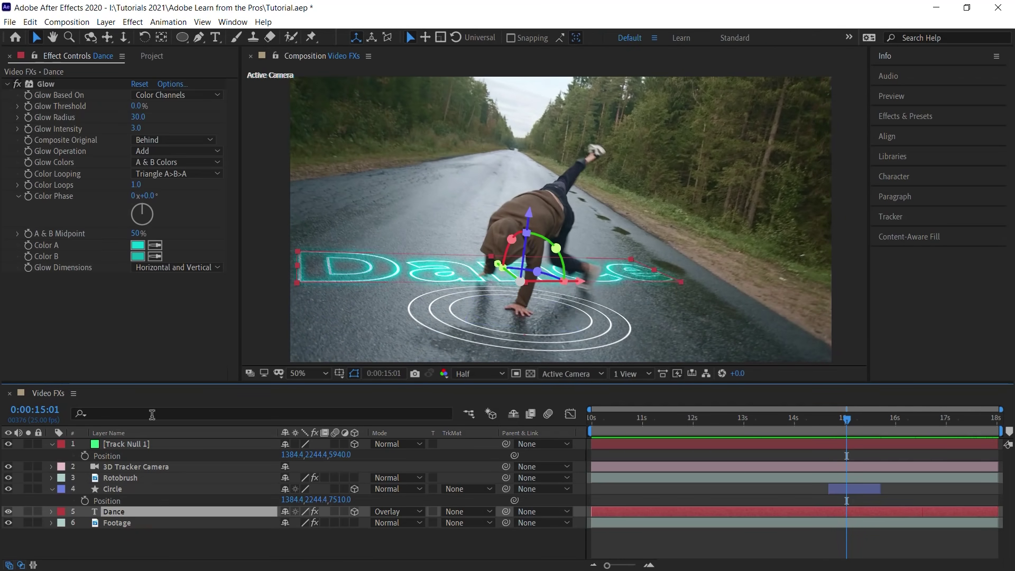
left_click(73, 83)
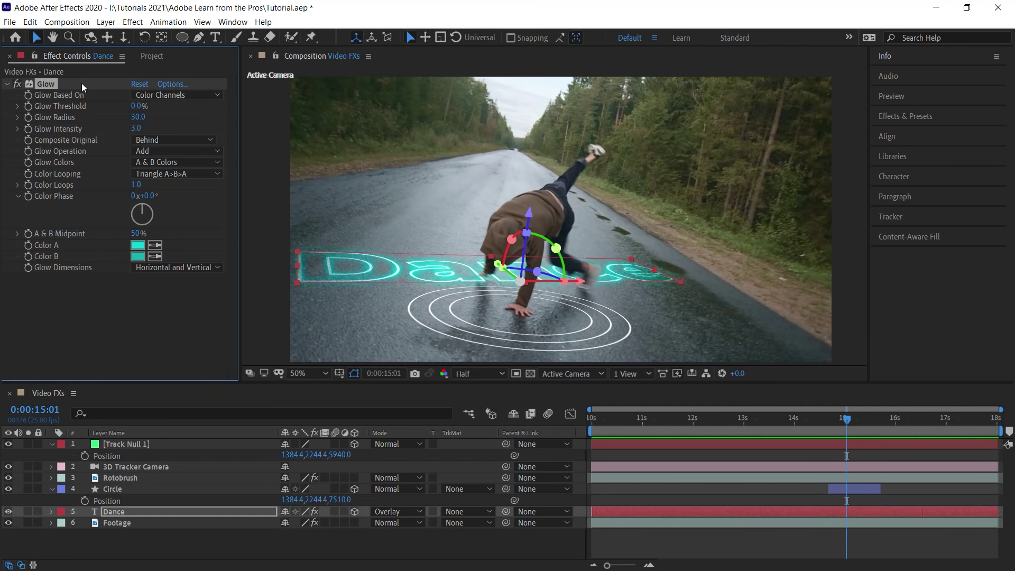
left_click(123, 490)
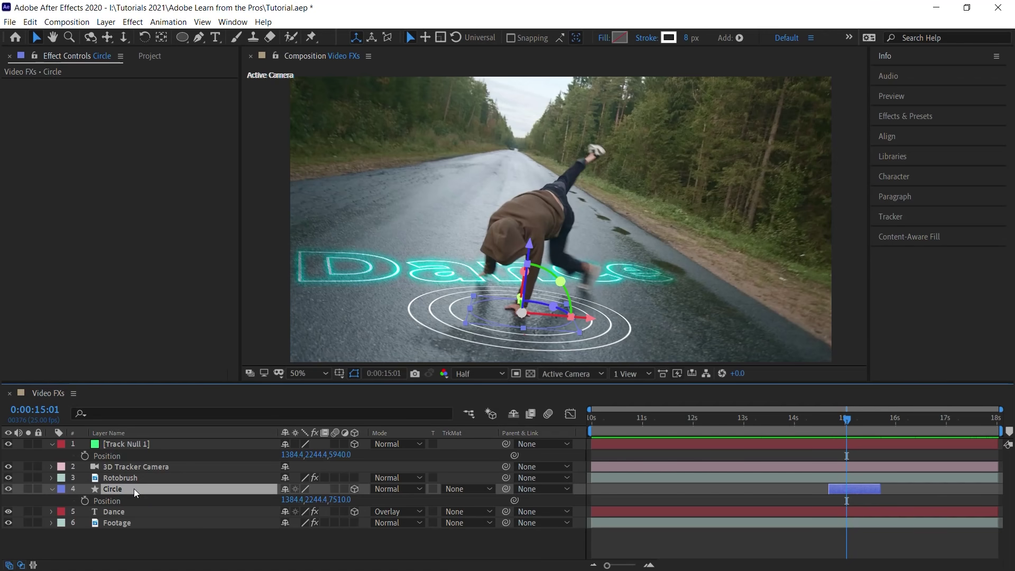
key("ctrl+v")
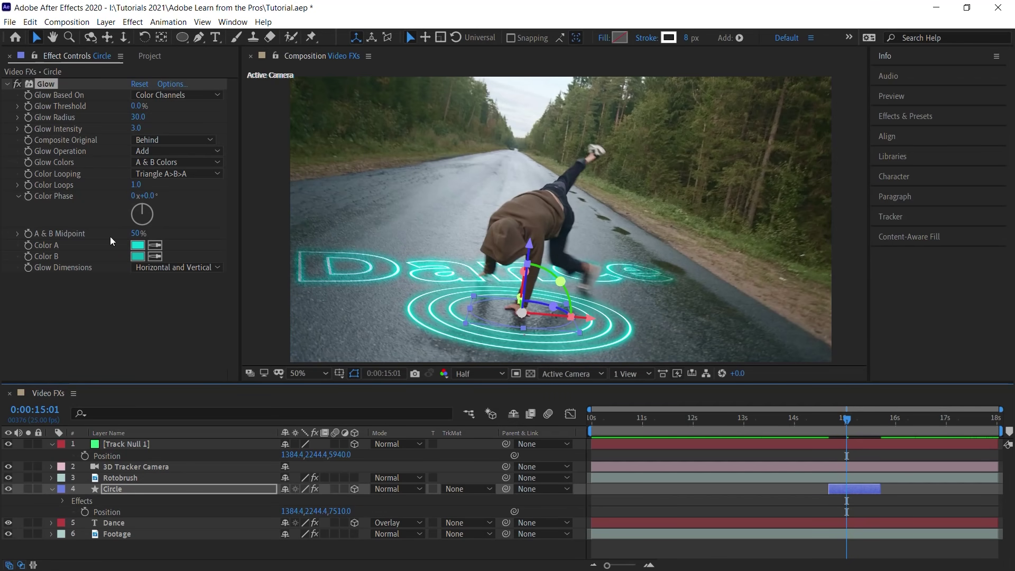
Change the circle glow's Color A to yellow-green C3D307, then deselect all layers
left_click(37, 243)
left_click(136, 245)
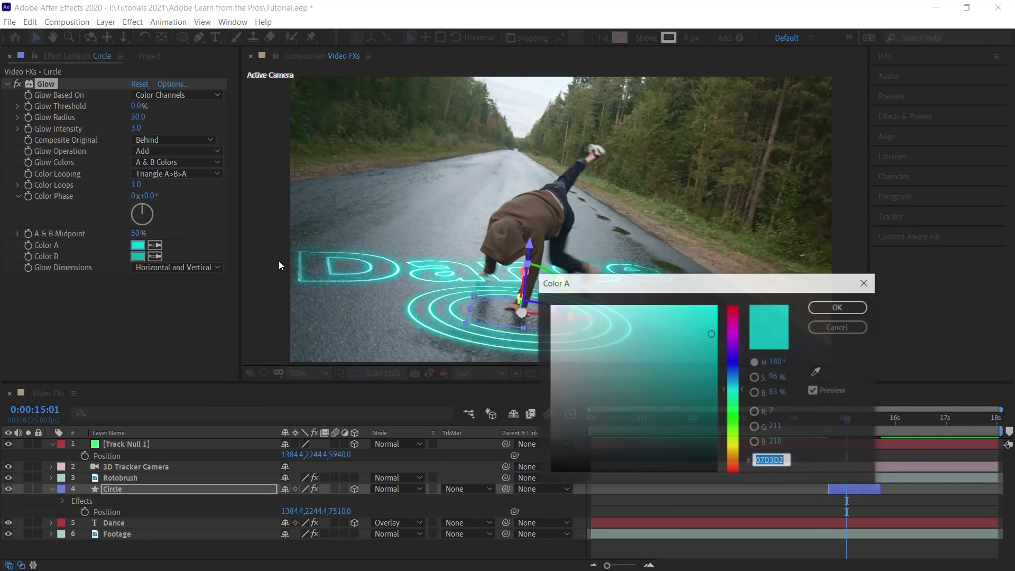
left_click(734, 443)
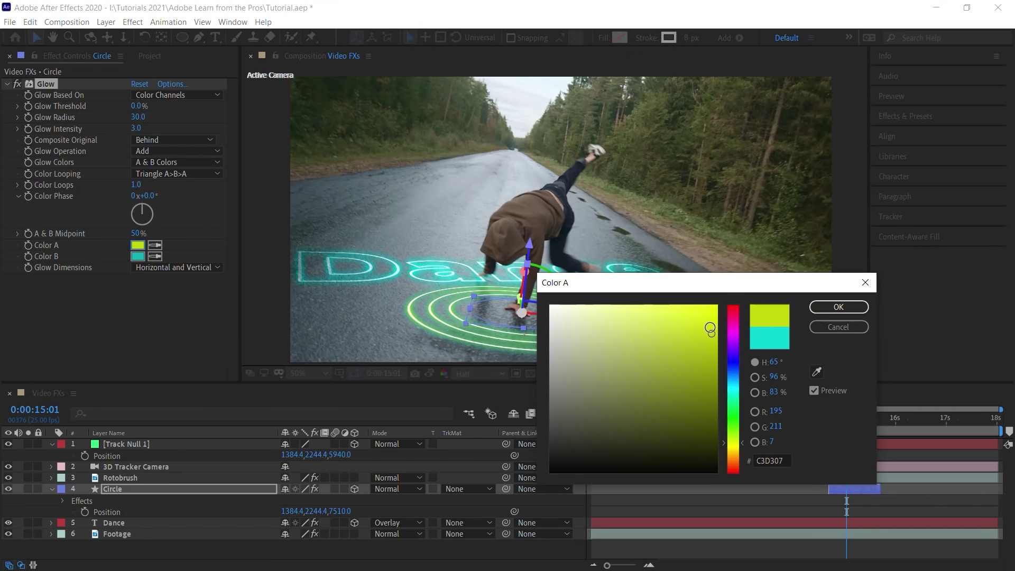
left_click(711, 331)
left_click(838, 307)
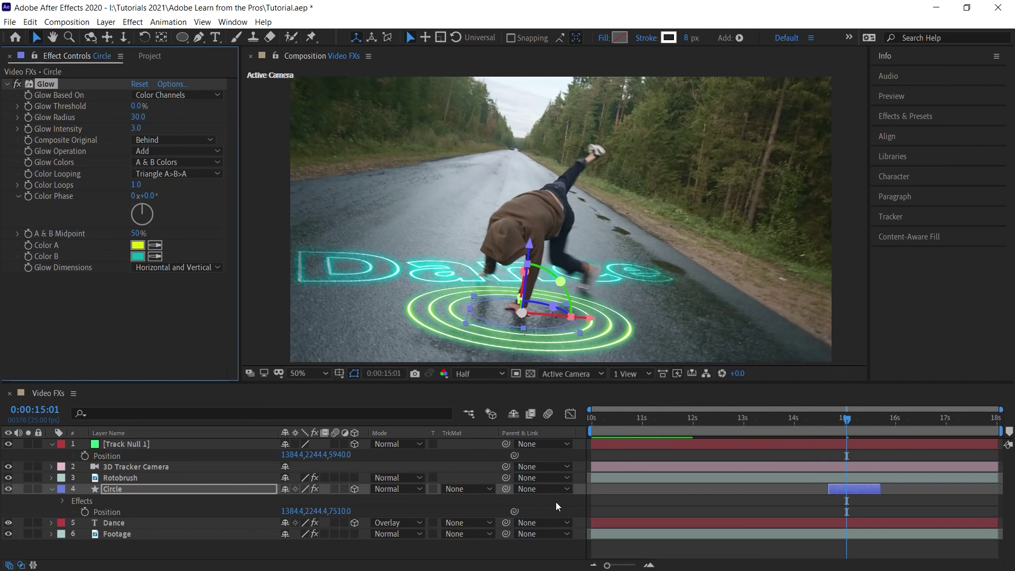
left_click(538, 550)
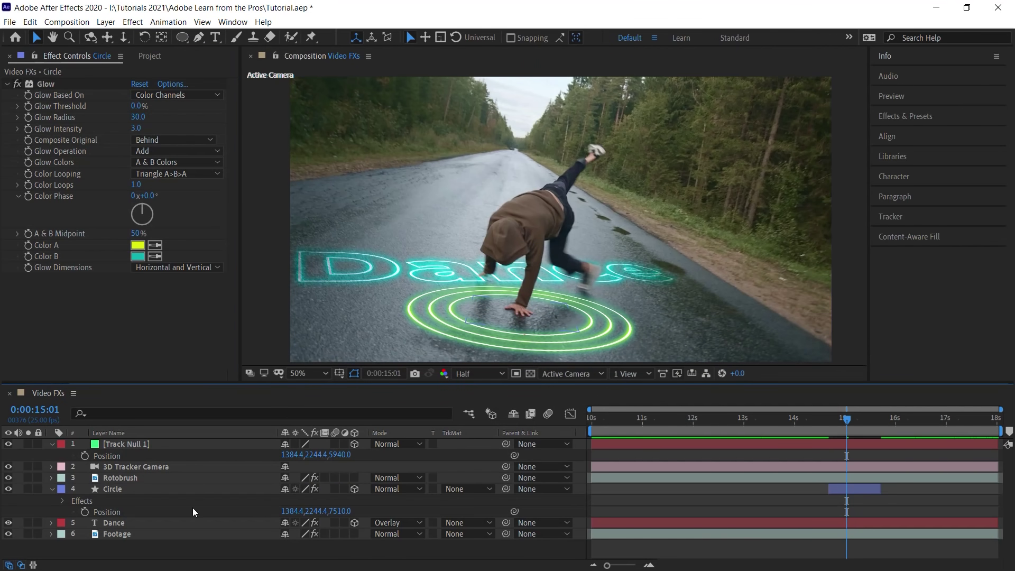
Set the Circle layer's blend mode to Lighten
left_click(104, 488)
left_click(404, 486)
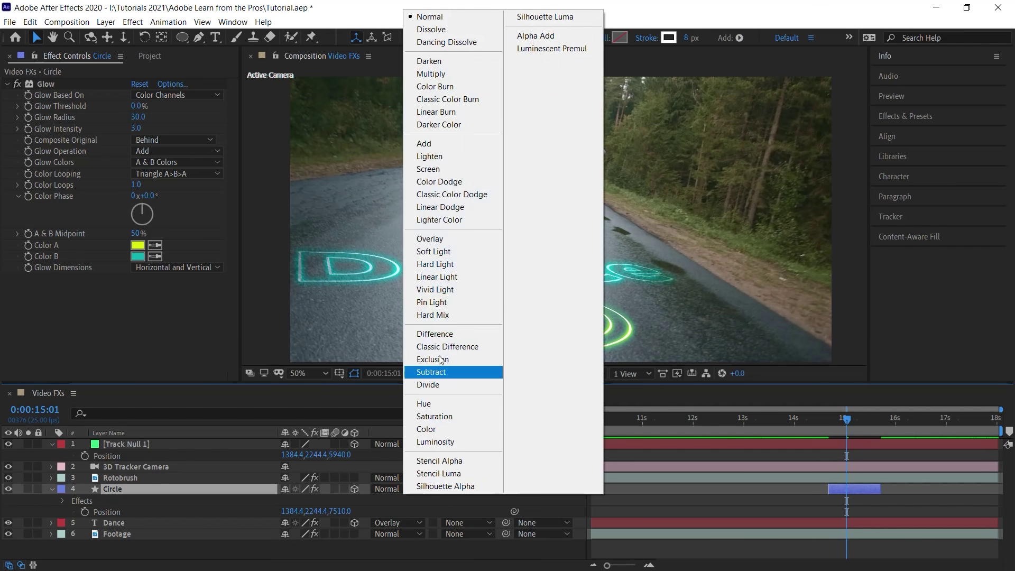
left_click(452, 159)
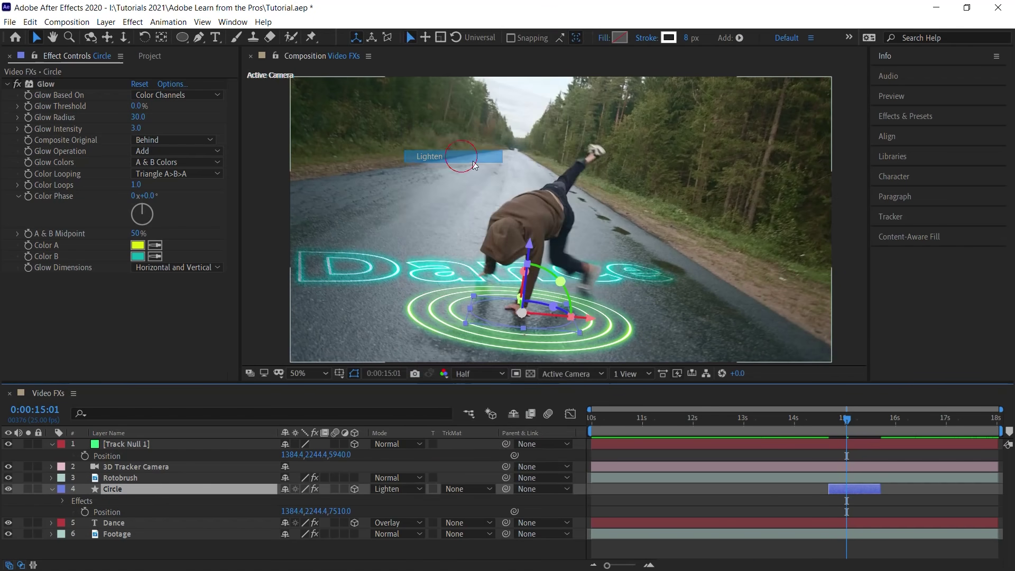